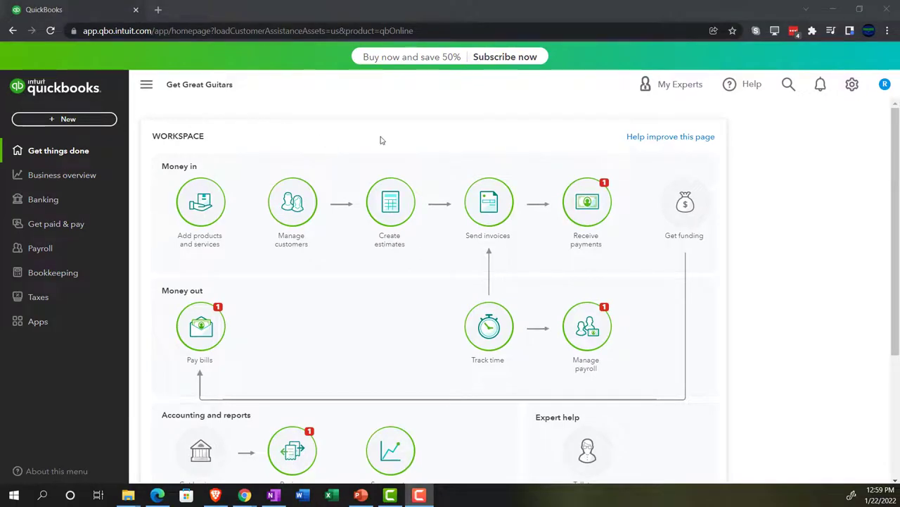
Enlarge the page, view the company settings options, and check the sample company open in Microsoft Edge.
key("ctrl+plus")
key("ctrl+plus")
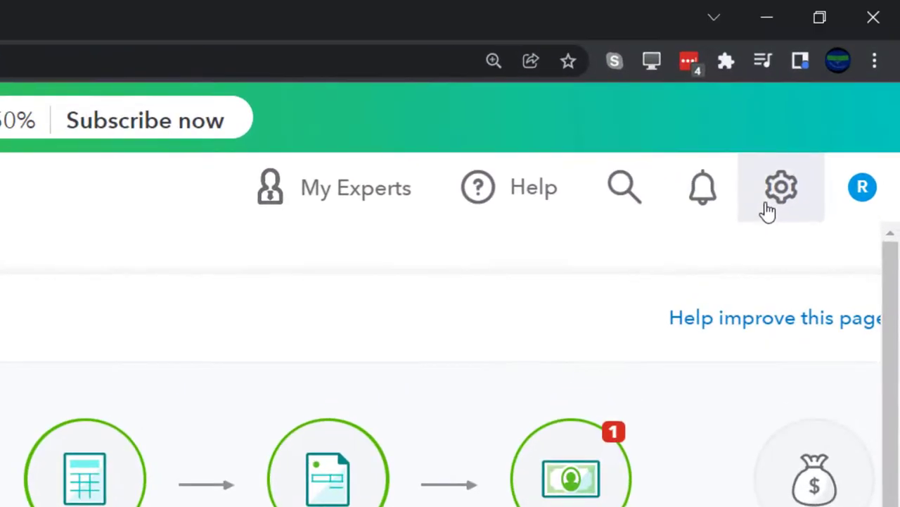
left_click(835, 100)
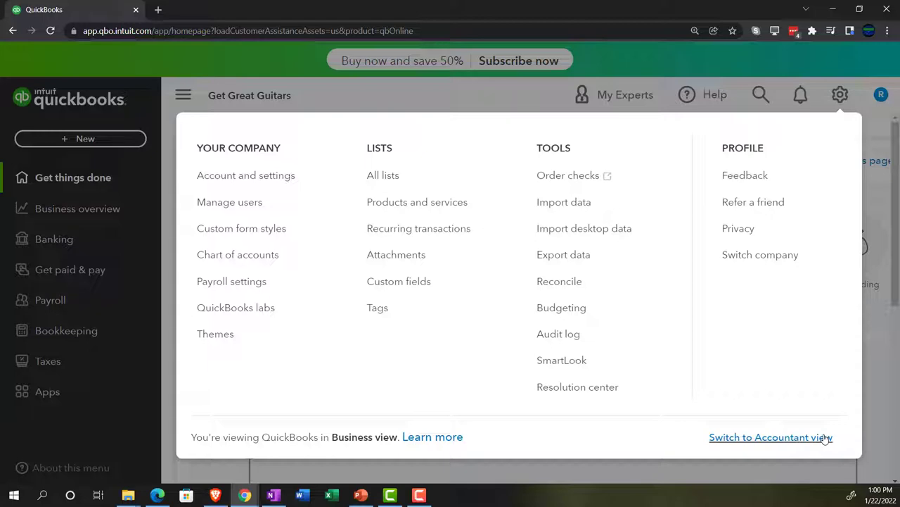
left_click(159, 495)
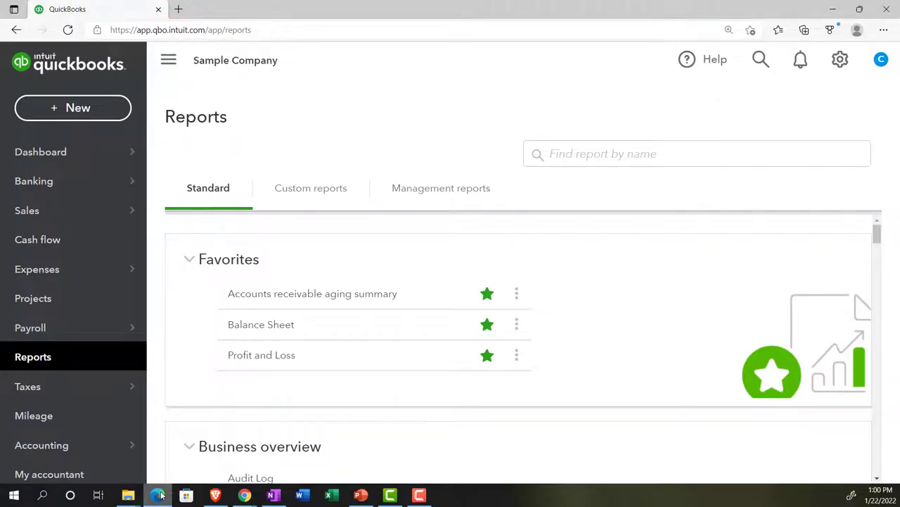
left_click(160, 496)
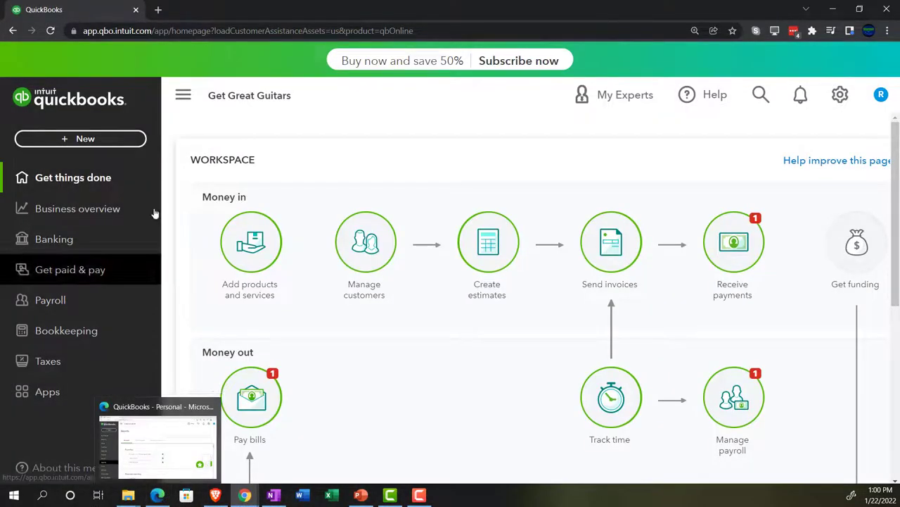
Duplicate the Get Great Guitars home page twice so that three browser tabs are open.
right_click(91, 12)
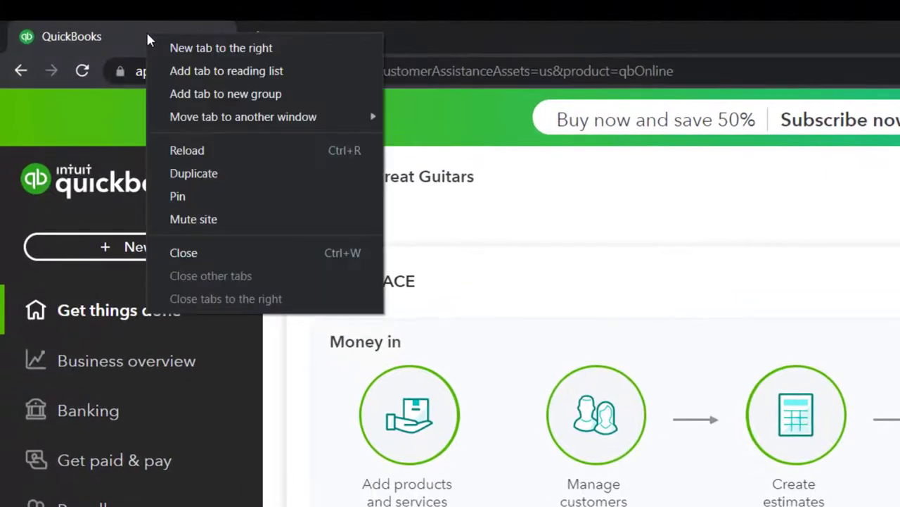
left_click(210, 174)
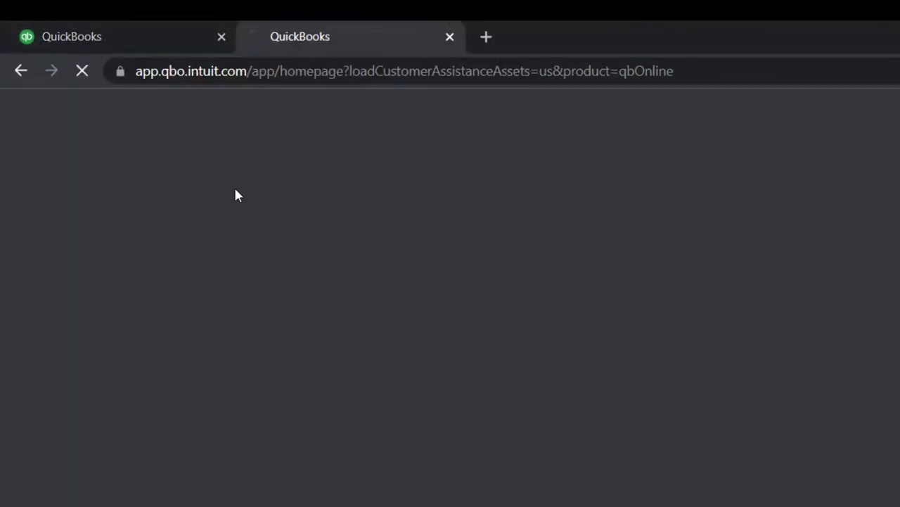
left_click(160, 44)
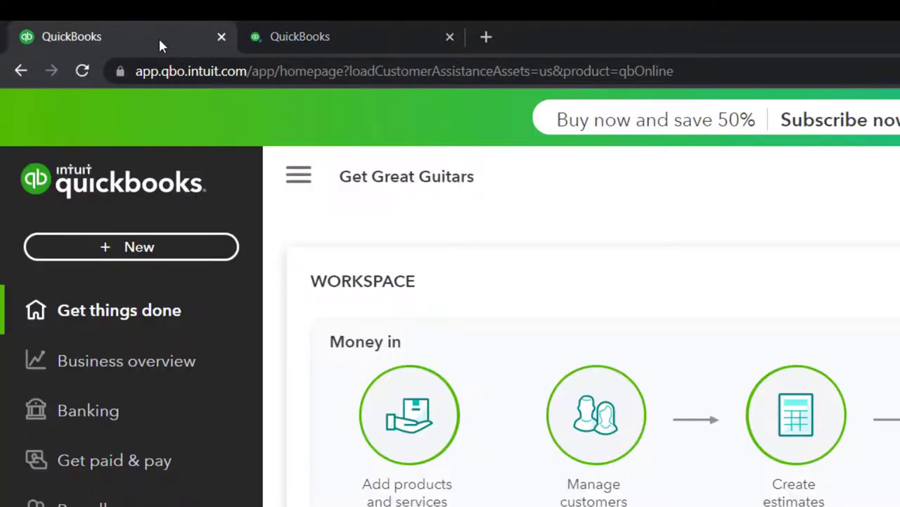
right_click(159, 45)
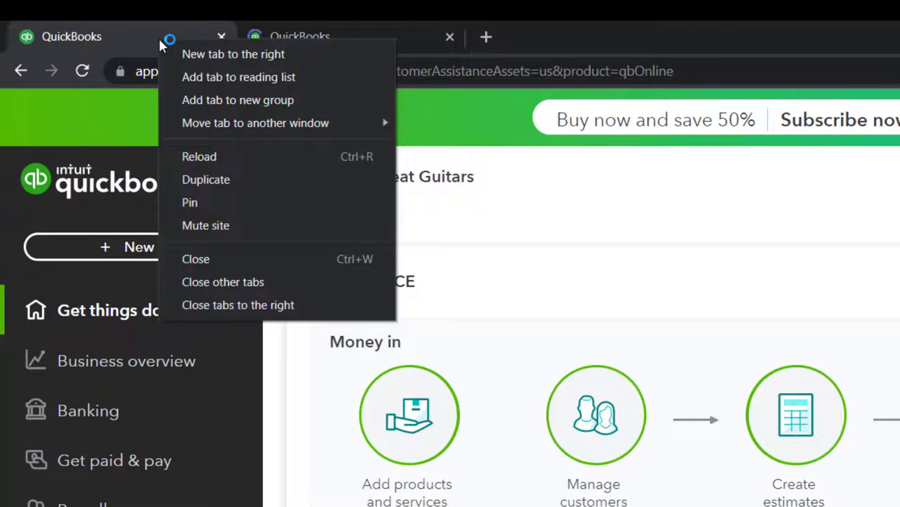
left_click(203, 181)
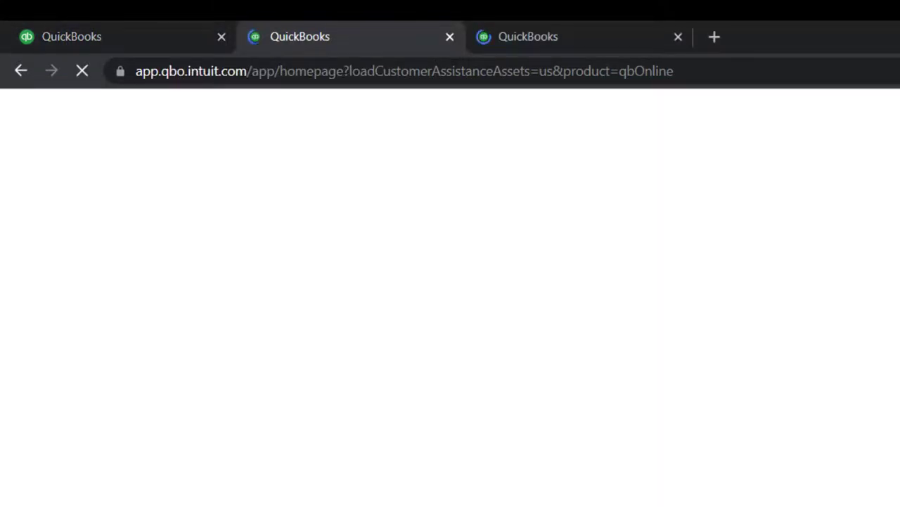
Switch to Microsoft Edge to view the sample company's reports page, and return to Get Great Guitars in Chrome.
mouse_move(256, 506)
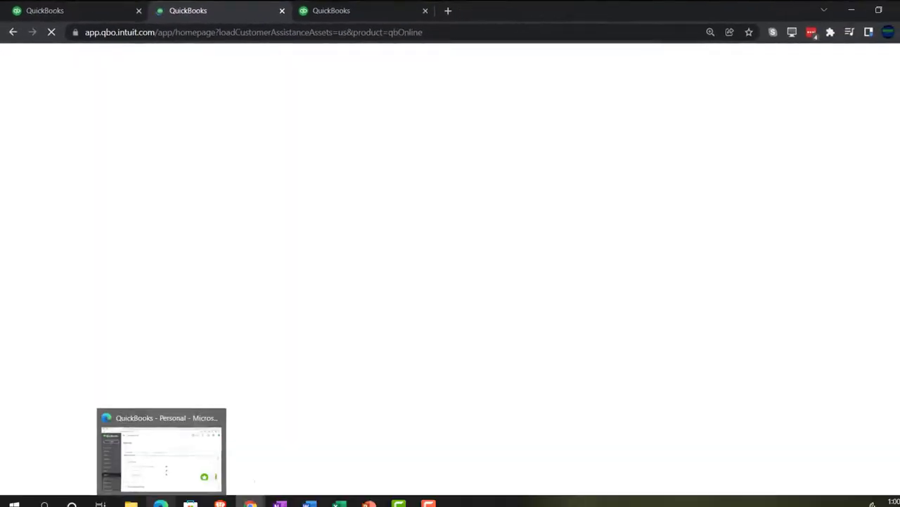
left_click(160, 502)
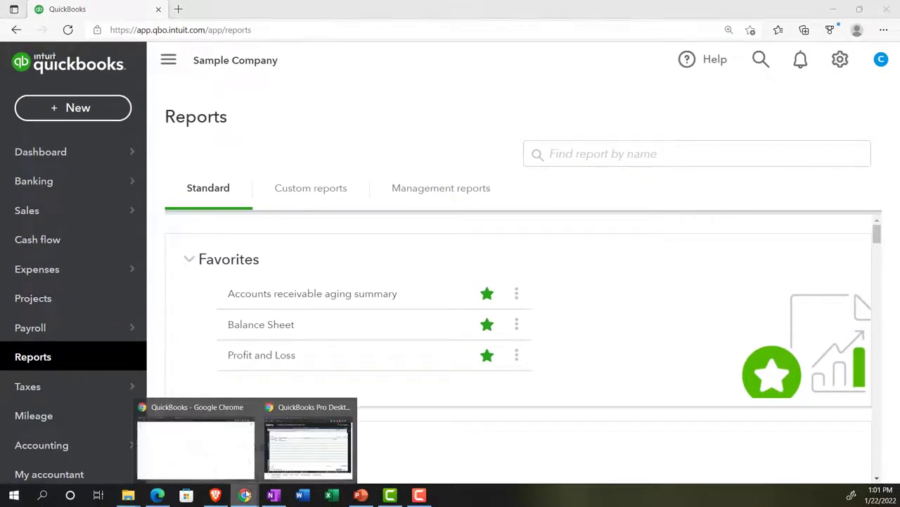
left_click(218, 443)
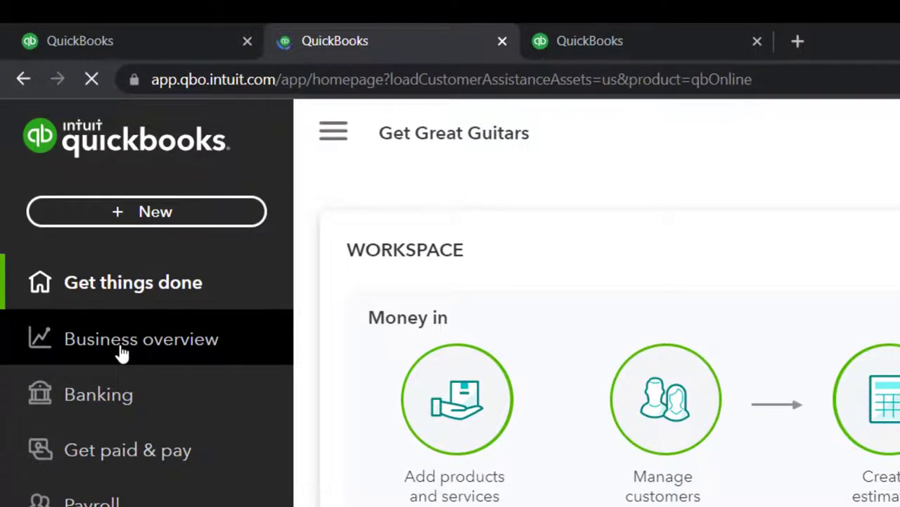
Open the Balance Sheet report from the favorite reports in the second browser tab and hide the navigation sidebar.
left_click(121, 352)
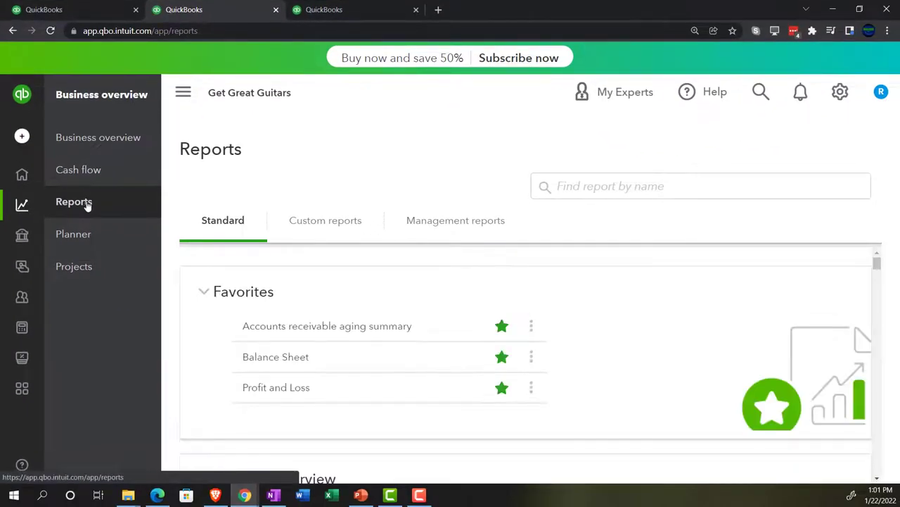
left_click(67, 205)
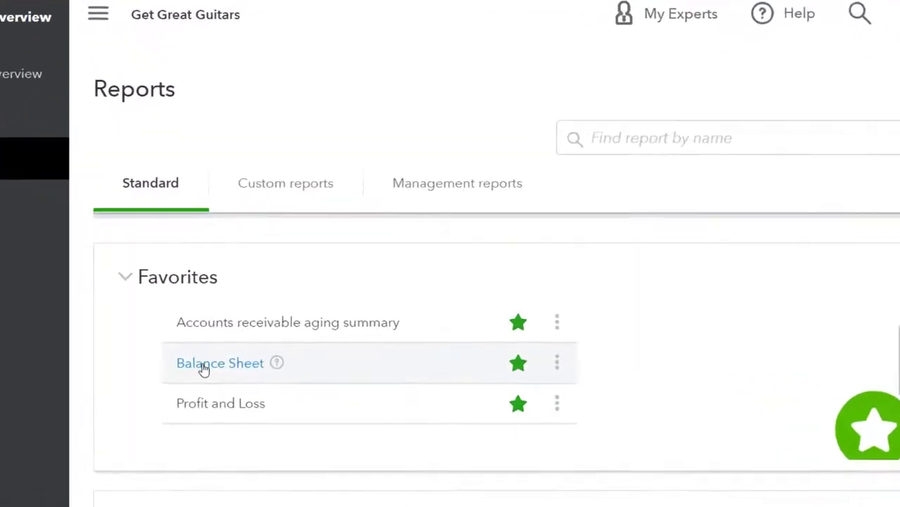
left_click(263, 358)
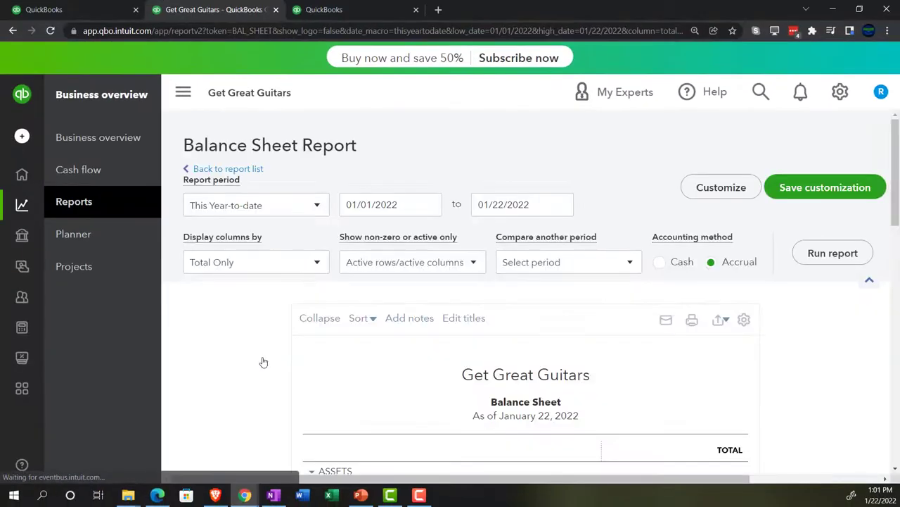
scroll(234, 366, "down", 3)
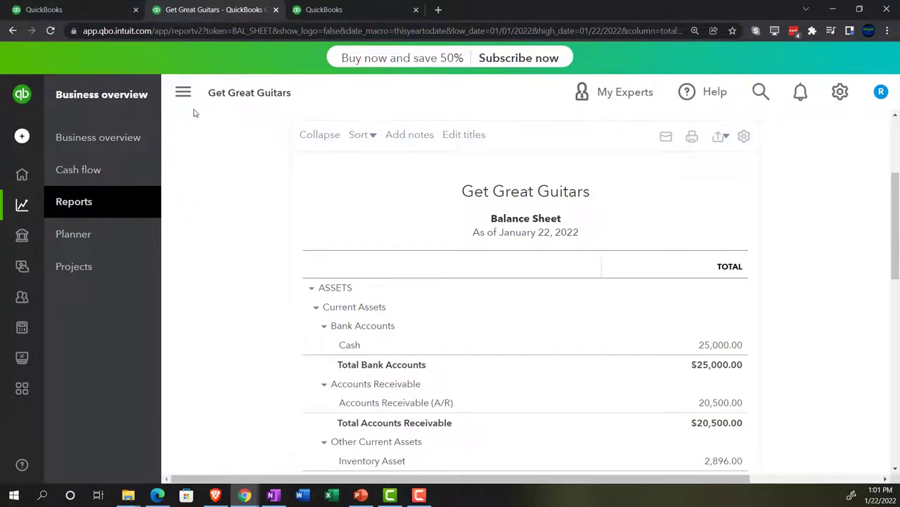
left_click(187, 99)
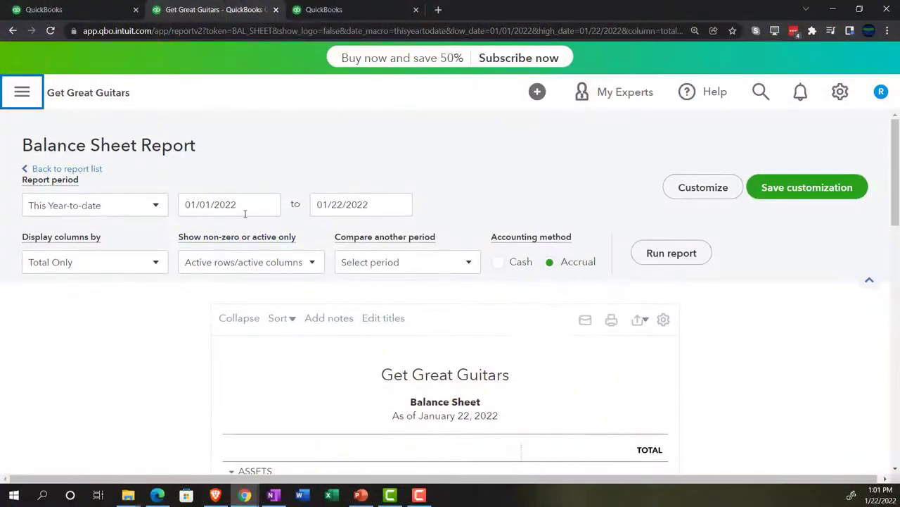
Set the Balance Sheet period to 01/01/2022 through 12/31/2022 and run the report.
left_click_drag(236, 148, 144, 188)
type("010122")
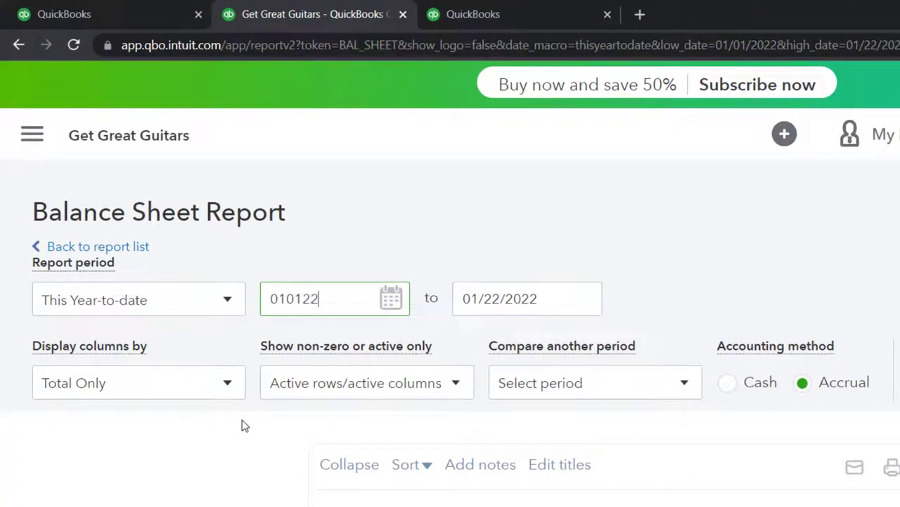
key("Tab")
type("123122")
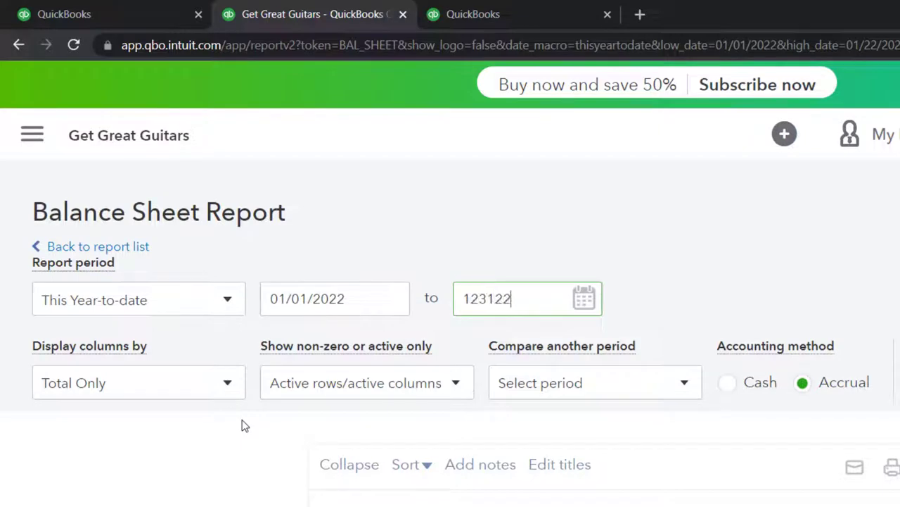
key("Tab")
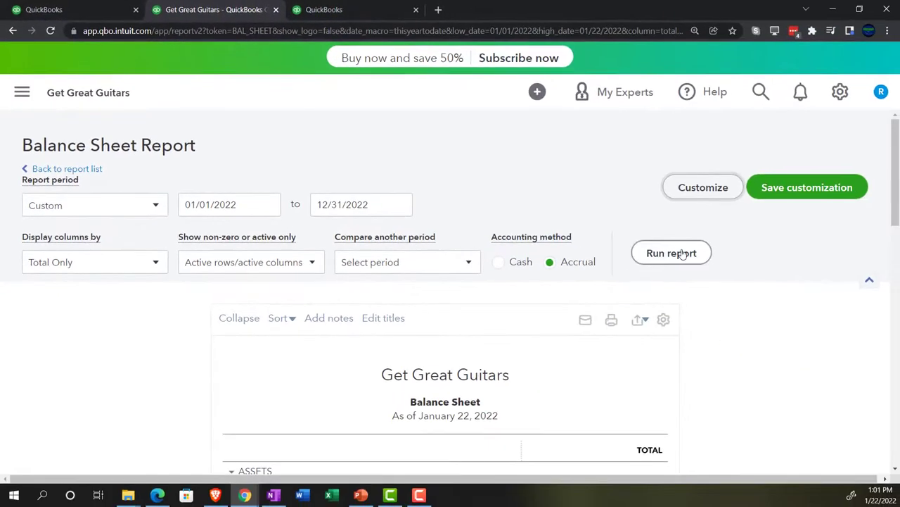
left_click(676, 251)
scroll(680, 258, "down", 3)
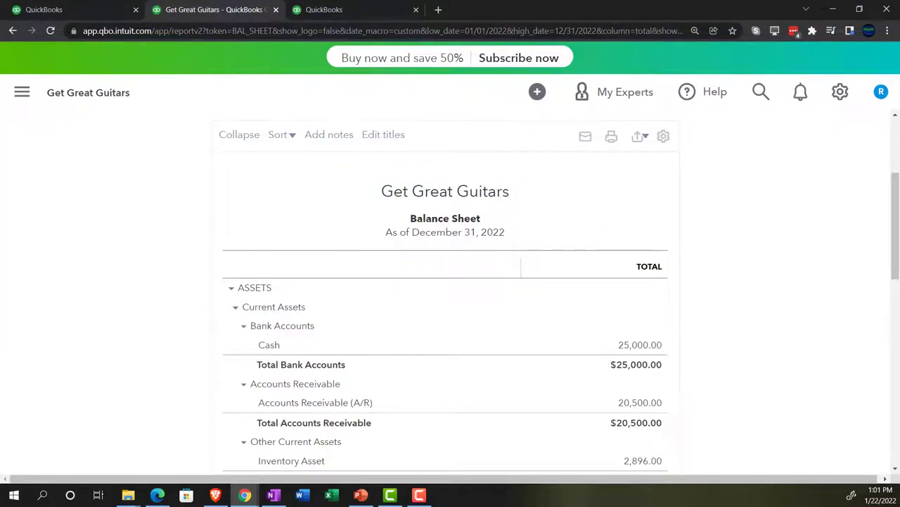
Search the reports for "trial" in the third browser tab, open the Trial Balance report, and hide the navigation sidebar.
left_click(344, 10)
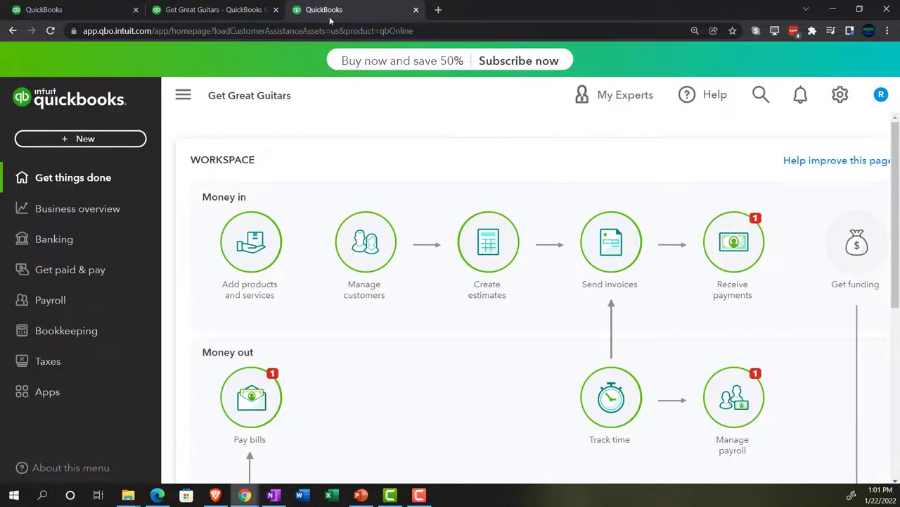
left_click(94, 220)
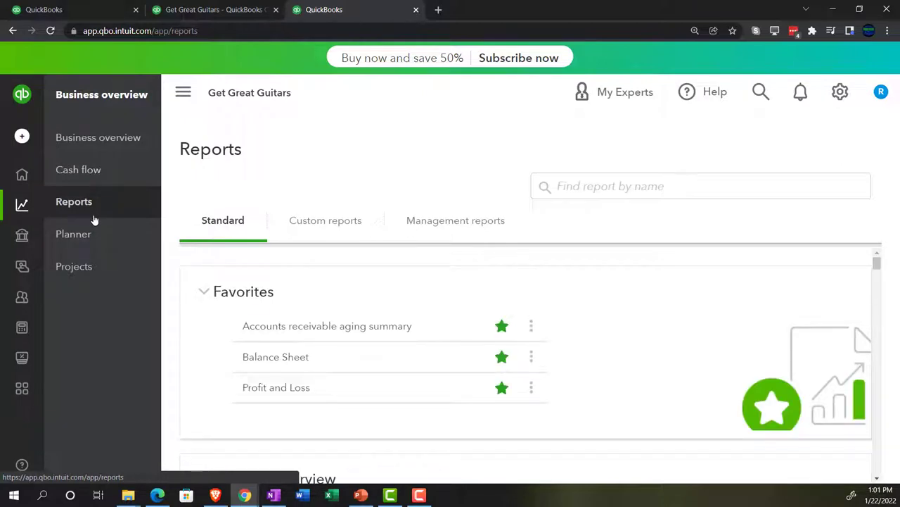
left_click(611, 185)
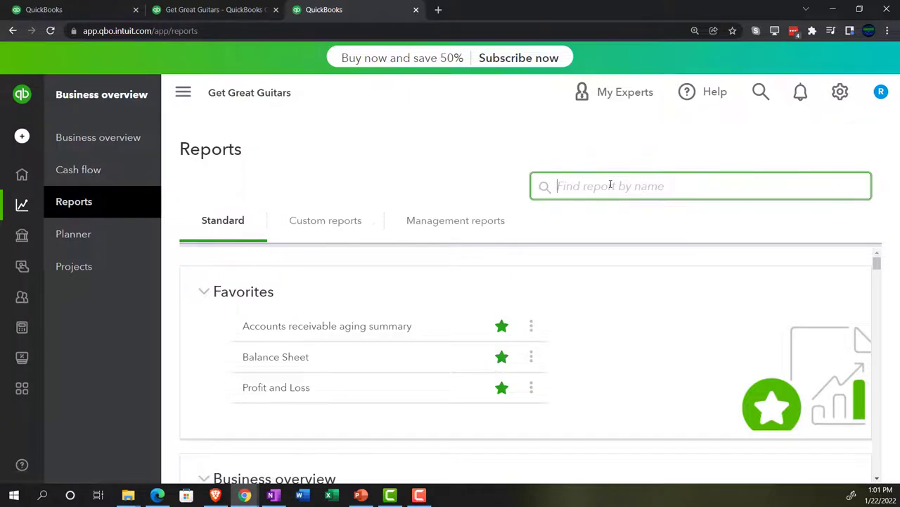
type("trial")
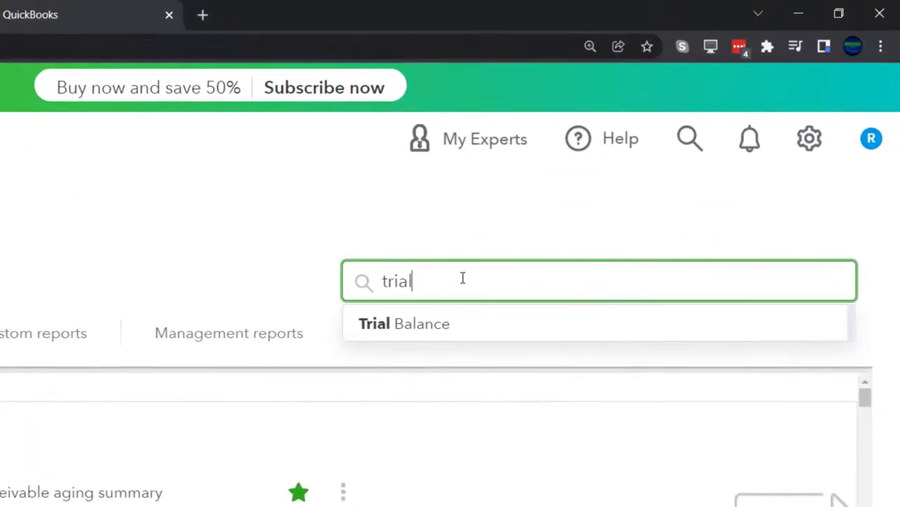
left_click(431, 321)
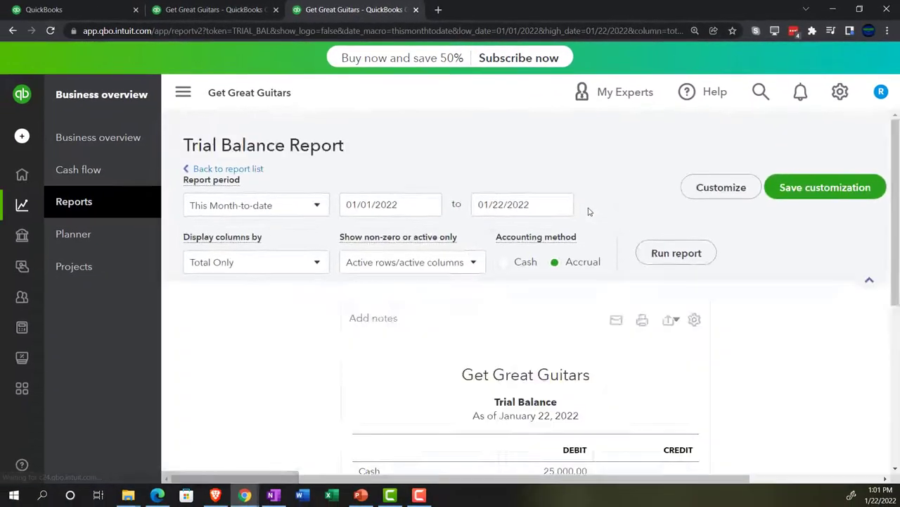
scroll(589, 212, "down", 3)
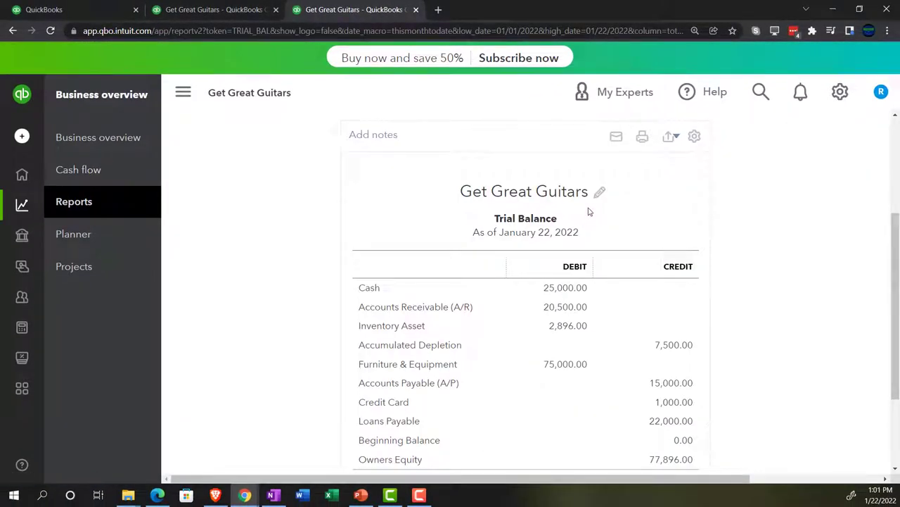
left_click(192, 97)
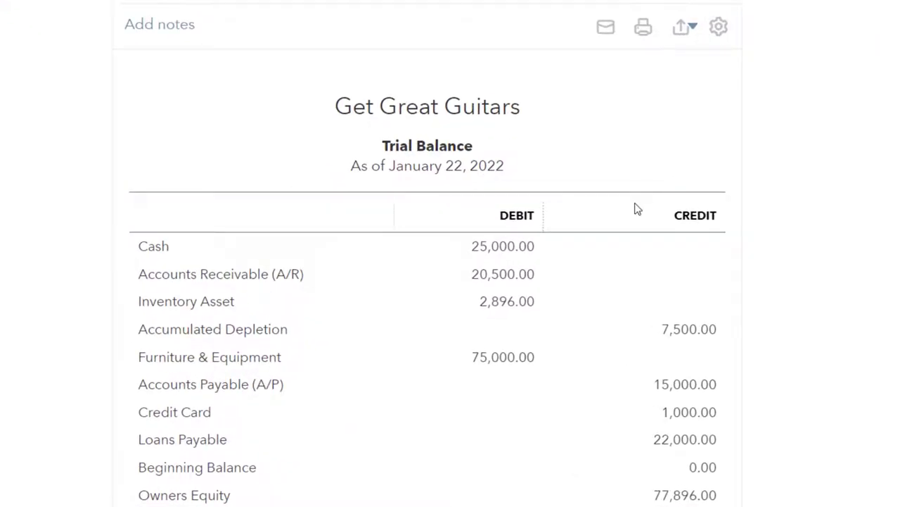
Run the Trial Balance report for 01/01/2022 through 12/31/2022 and return to the Balance Sheet tab.
scroll(636, 241, "down", 1)
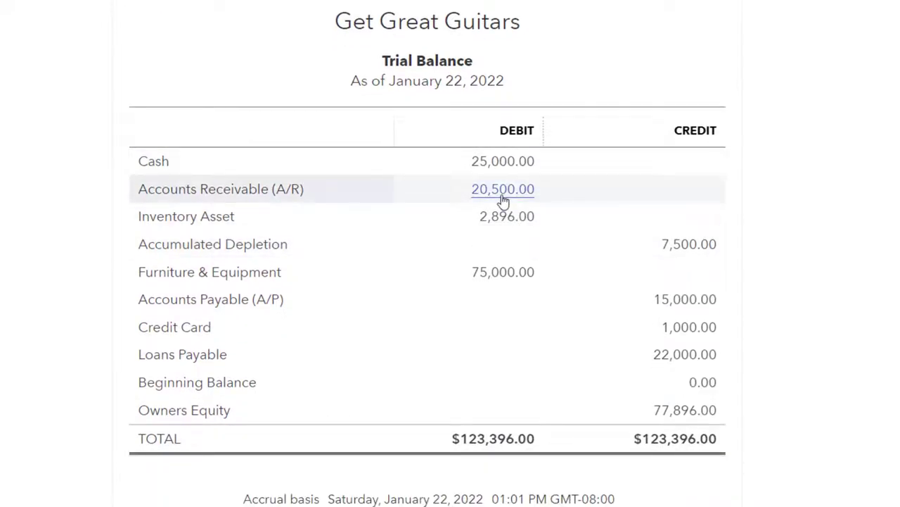
scroll(503, 202, "up", 4)
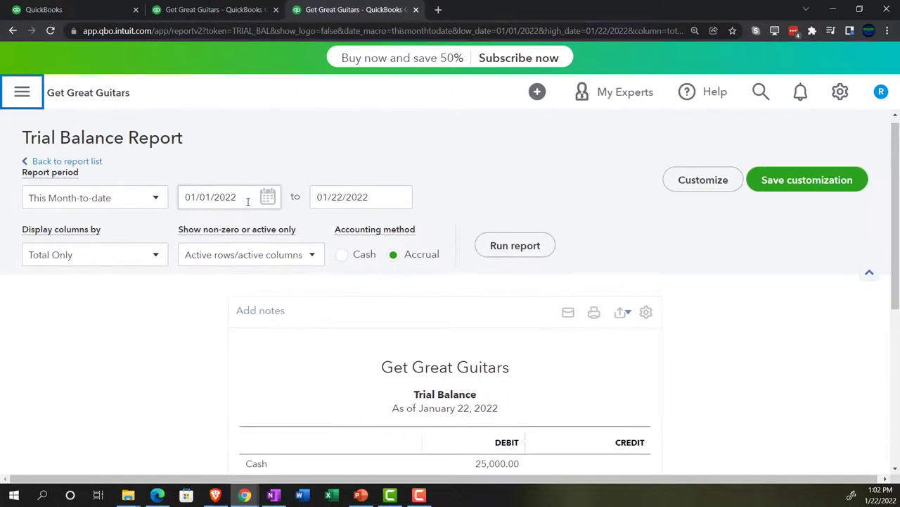
left_click_drag(124, 117, 9, 134)
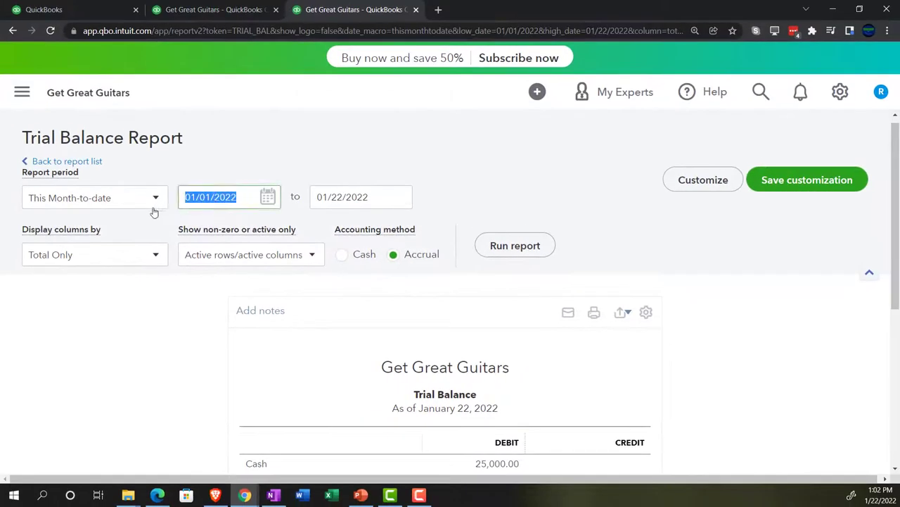
type("010122")
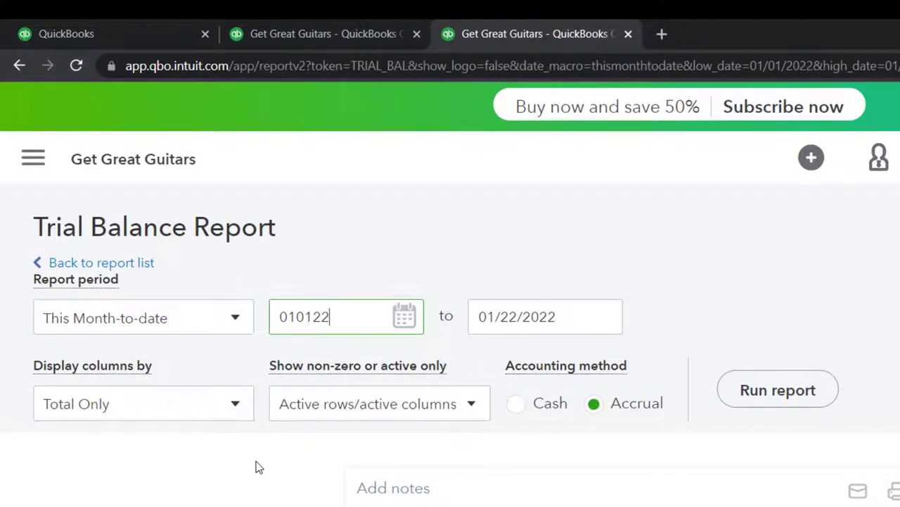
key("Tab")
type("123122")
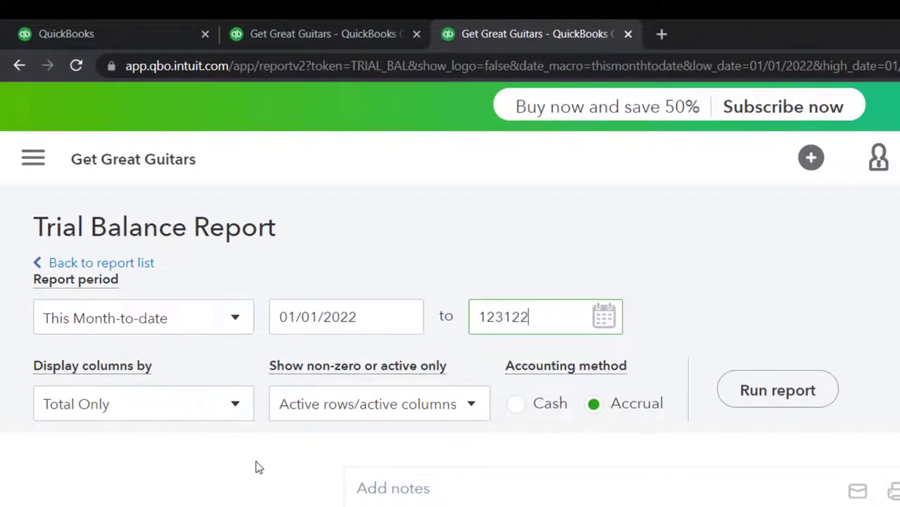
key("Tab")
left_click(756, 399)
scroll(893, 464, "down", 5)
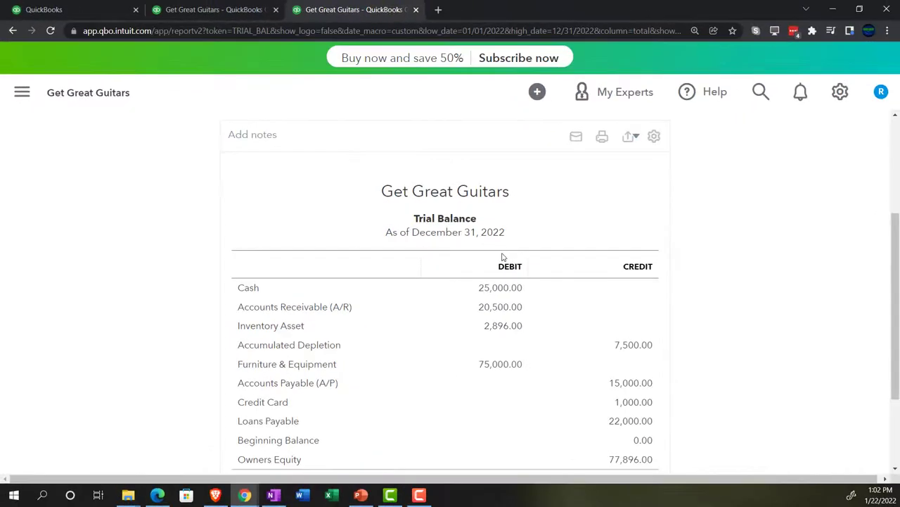
left_click(225, 10)
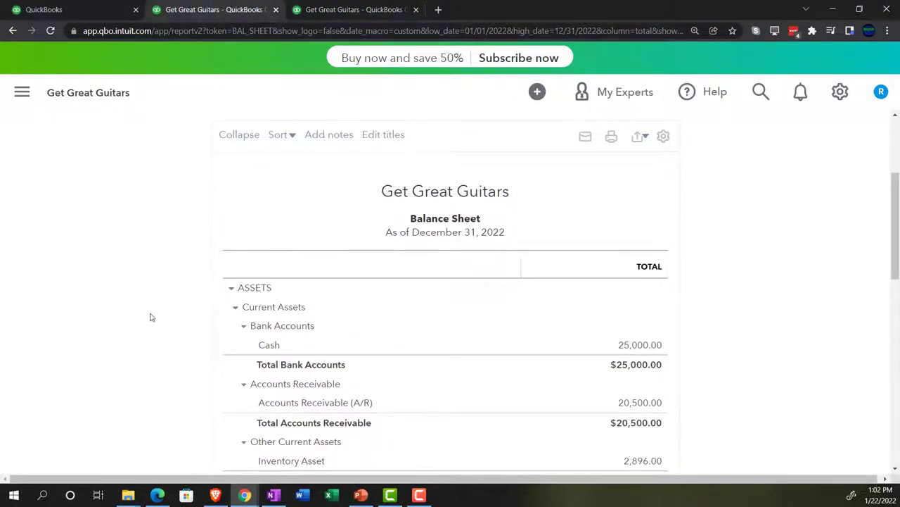
Review the current and fixed asset accounts on the 2022 Balance Sheet.
key("ctrl+plus")
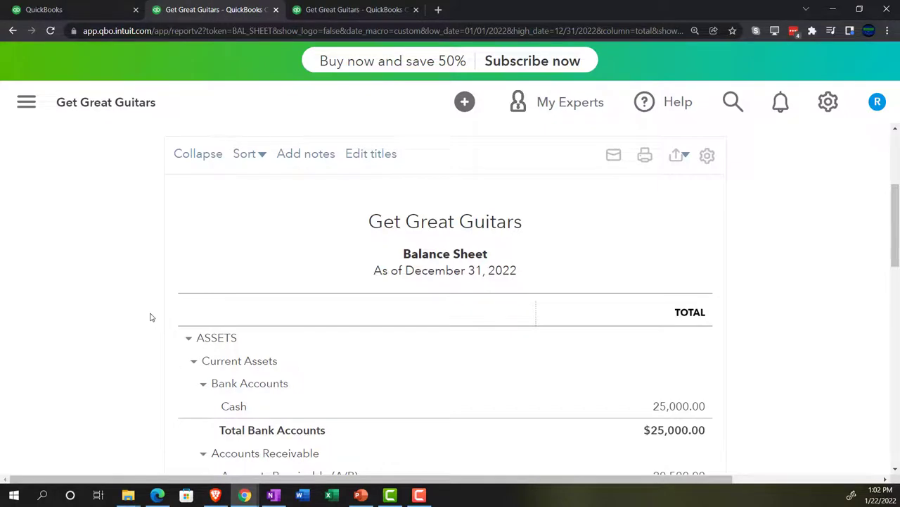
scroll(150, 317, "down", 2)
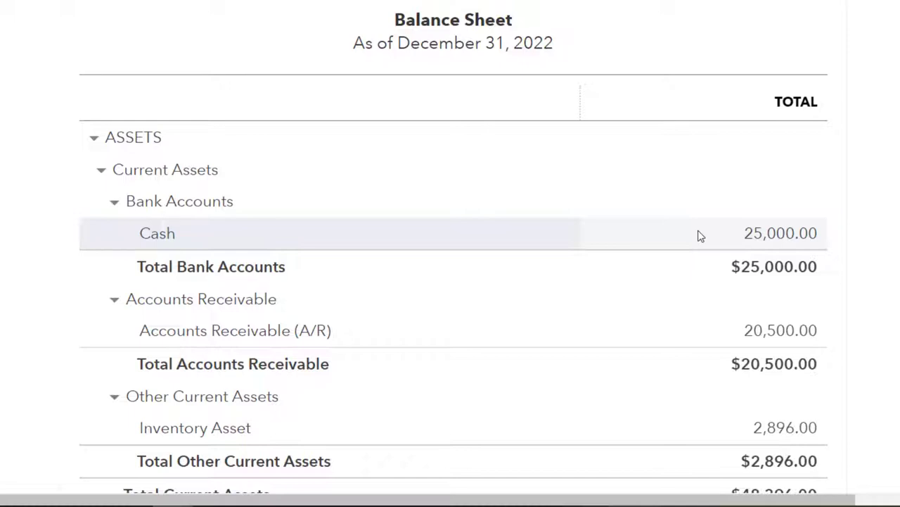
scroll(700, 236, "down", 2)
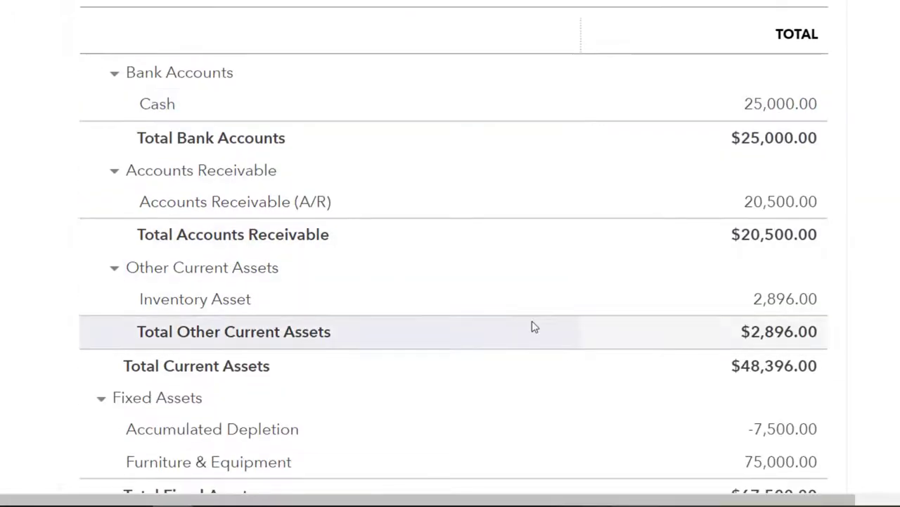
scroll(509, 360, "down", 1)
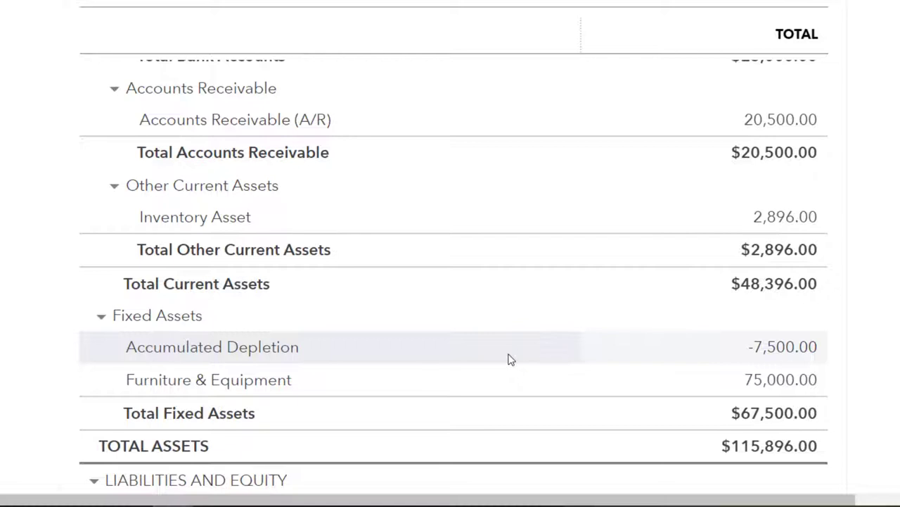
scroll(511, 360, "up", 1)
scroll(511, 359, "up", 2)
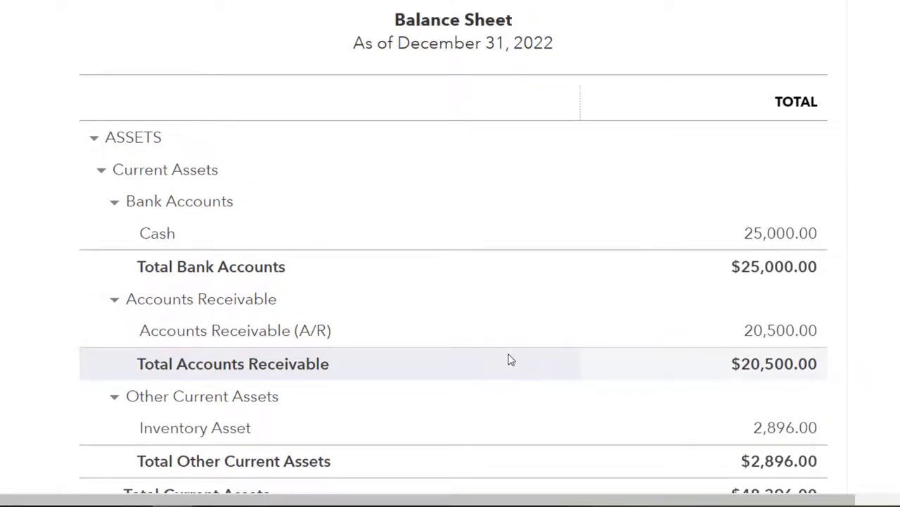
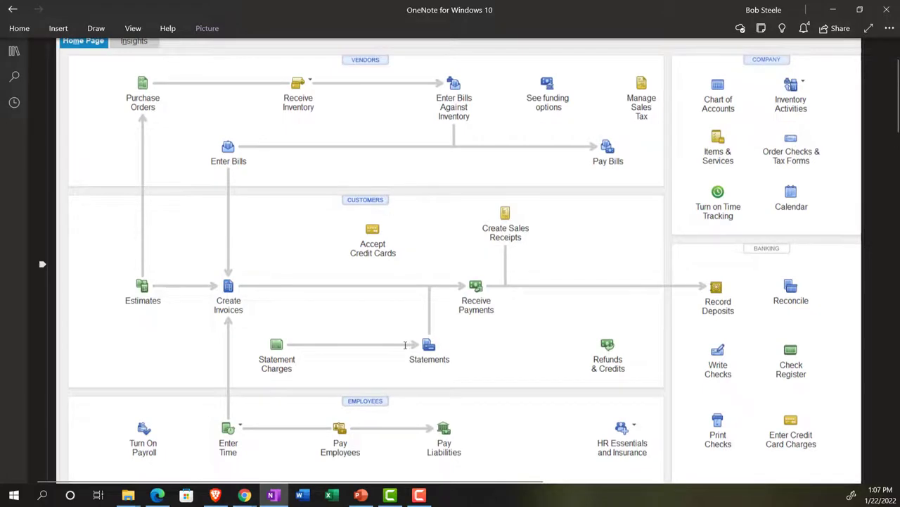
Switch from OneNote to QuickBooks Online in Chrome and view the available new transaction forms in the first browser tab.
left_click(247, 497)
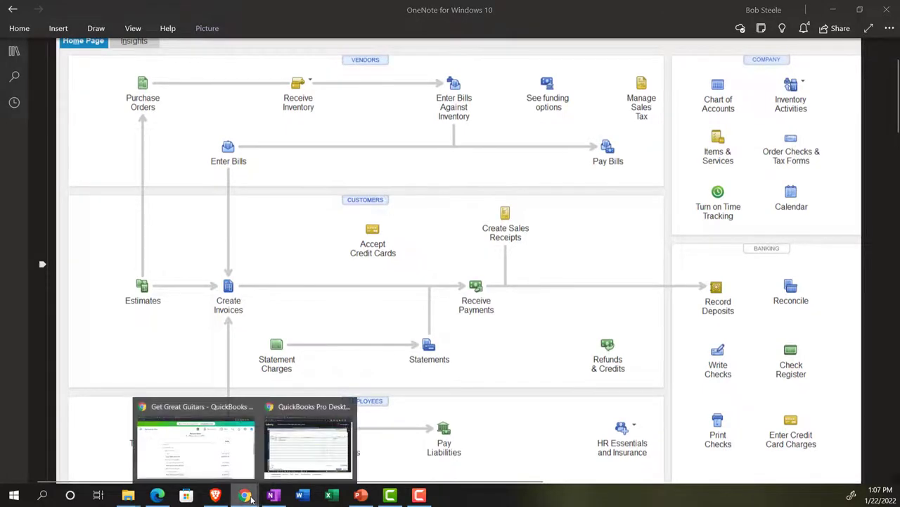
left_click(224, 465)
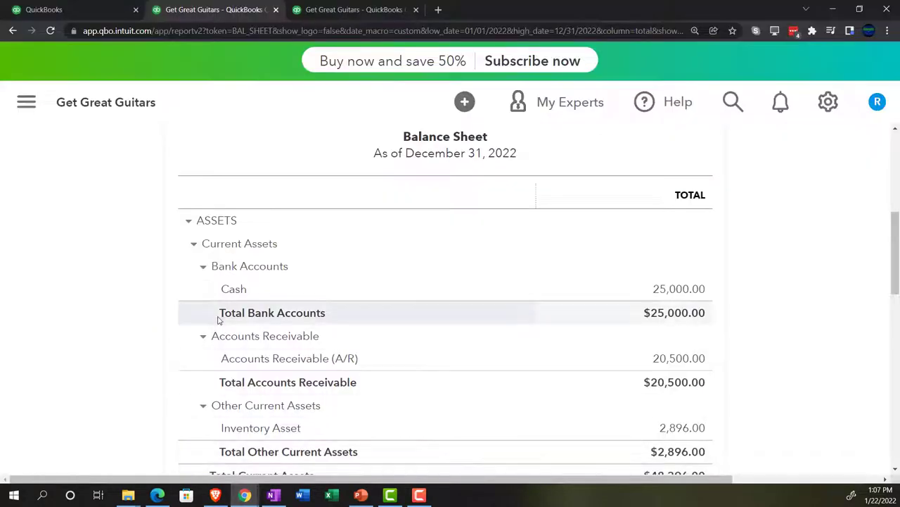
left_click(84, 11)
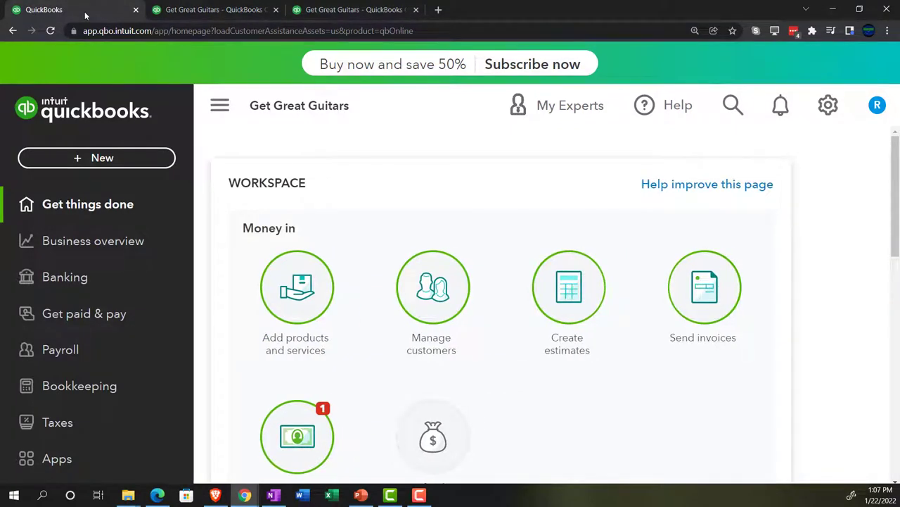
left_click(96, 160)
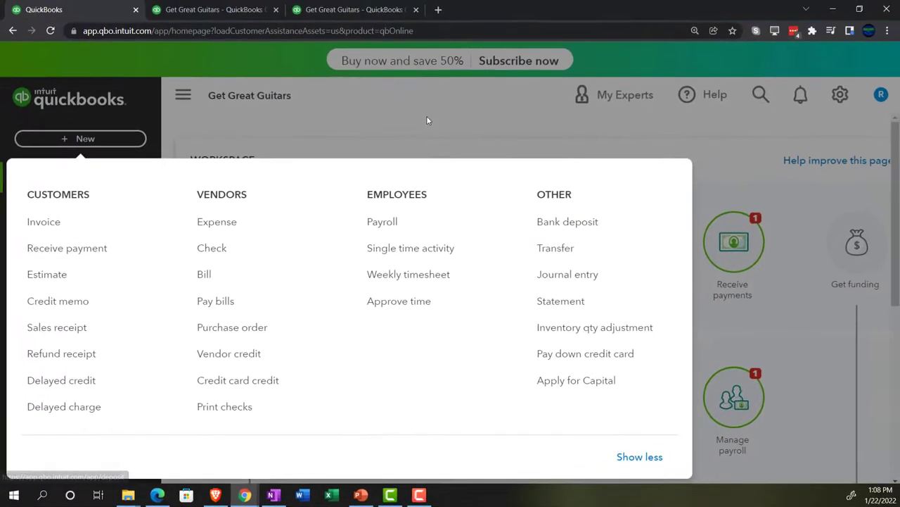
left_click(427, 121)
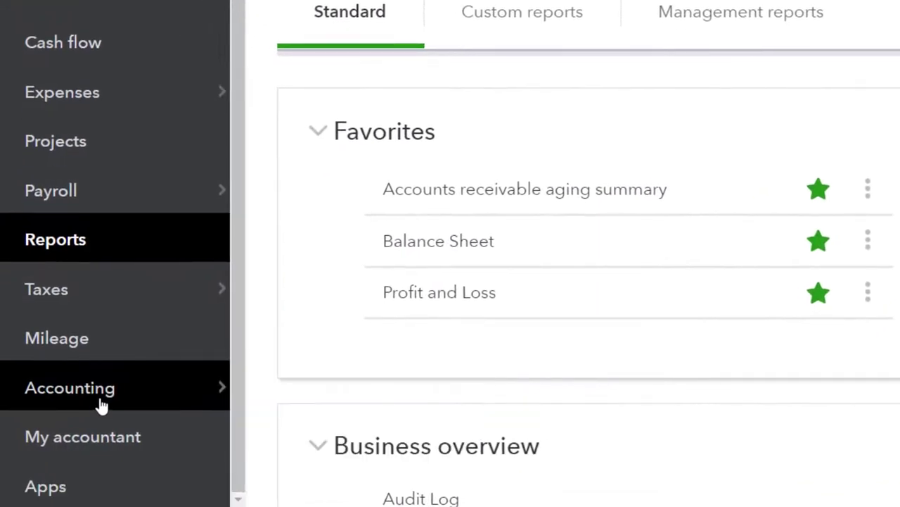
View the sample company's Accounting page in Edge, and return to Chrome to show the Get Great Guitars Chart of Accounts without the navigation sidebar.
left_click(175, 408)
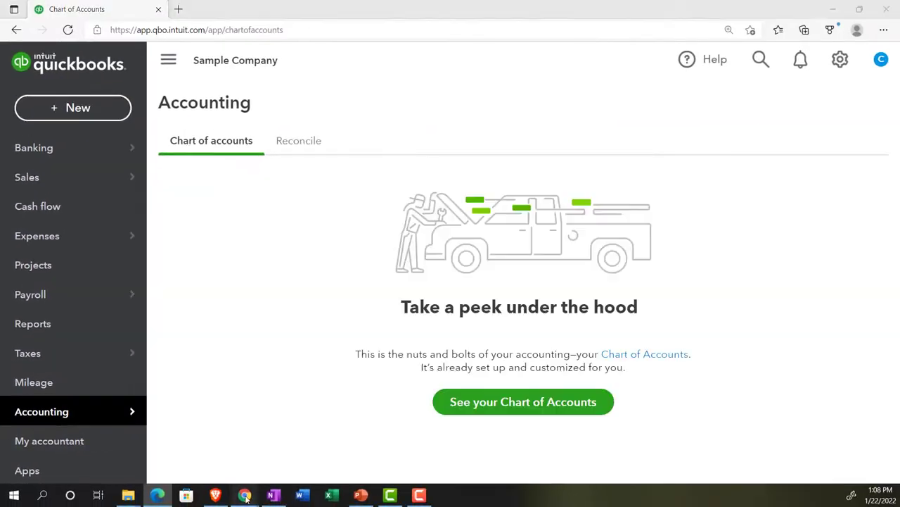
mouse_move(244, 495)
left_click(211, 429)
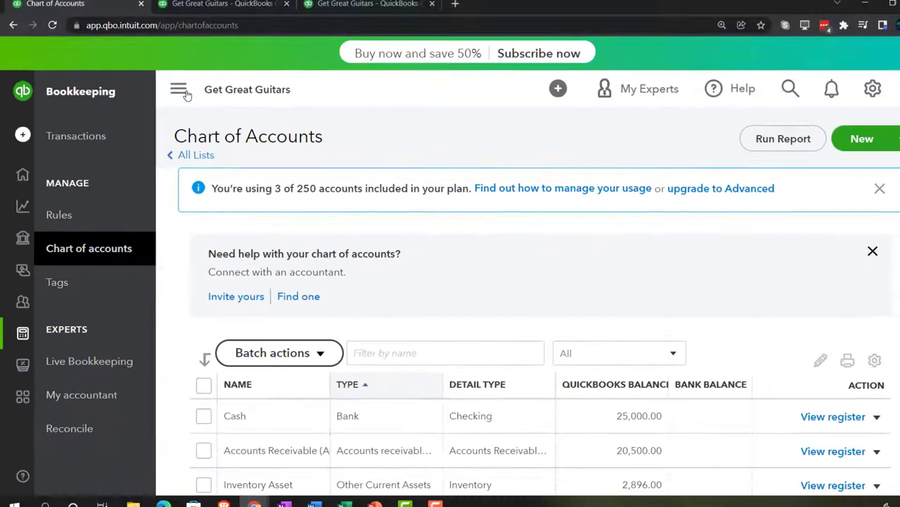
left_click(184, 93)
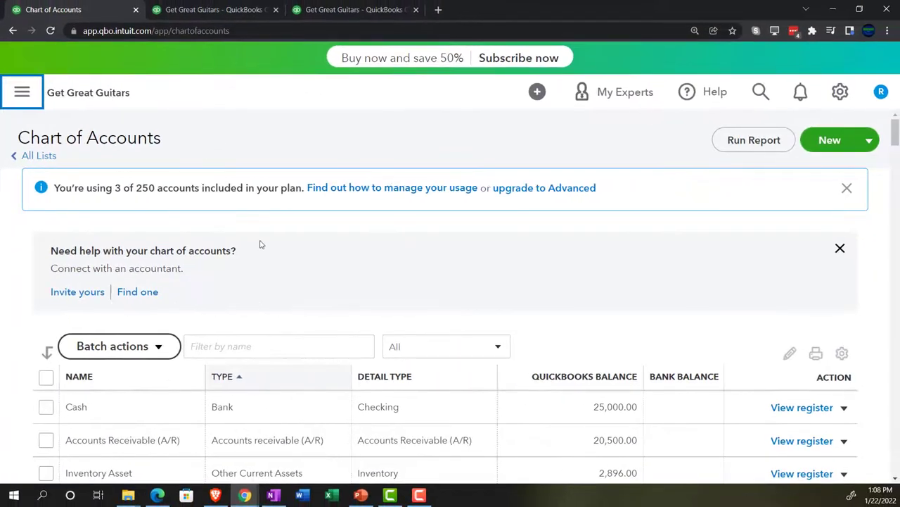
Open the register of the Cash account from the Chart of Accounts.
scroll(271, 246, "down", 1)
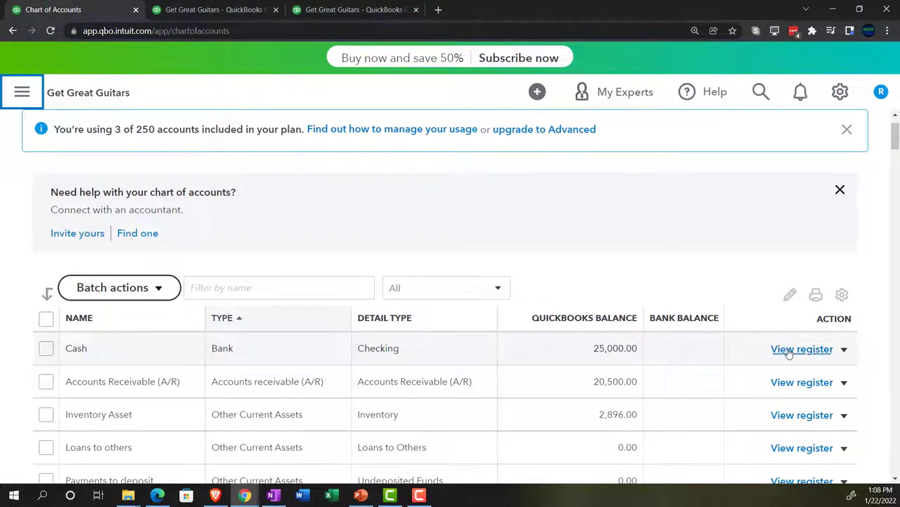
scroll(790, 353, "down", 1)
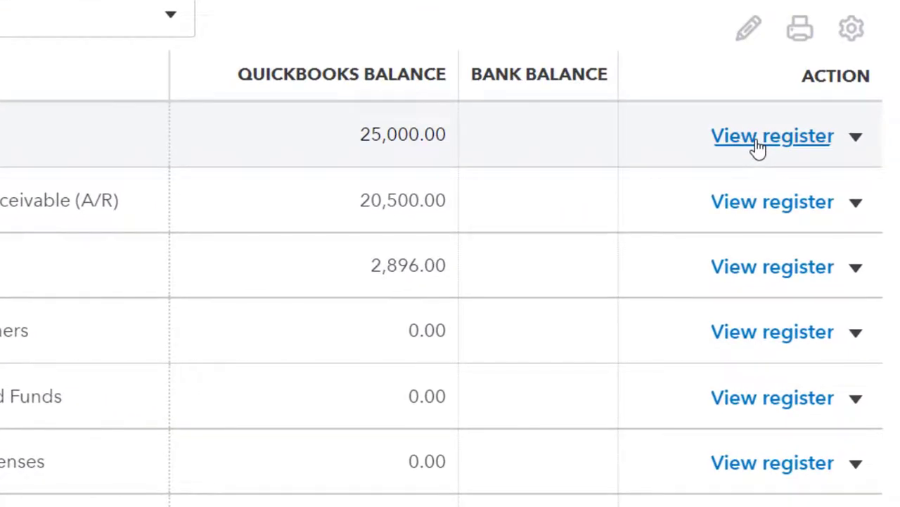
left_click(757, 146)
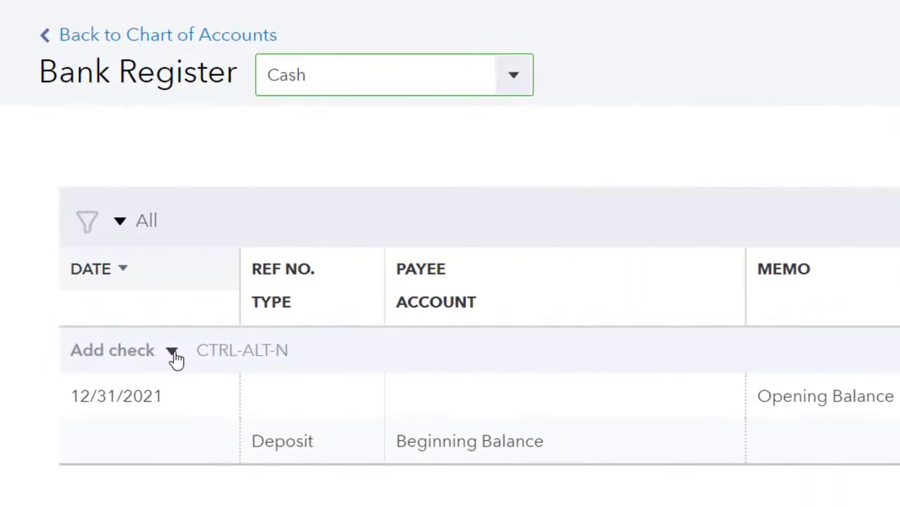
Add a deposit entry dated 01/01/2022 to the Cash register.
left_click(174, 351)
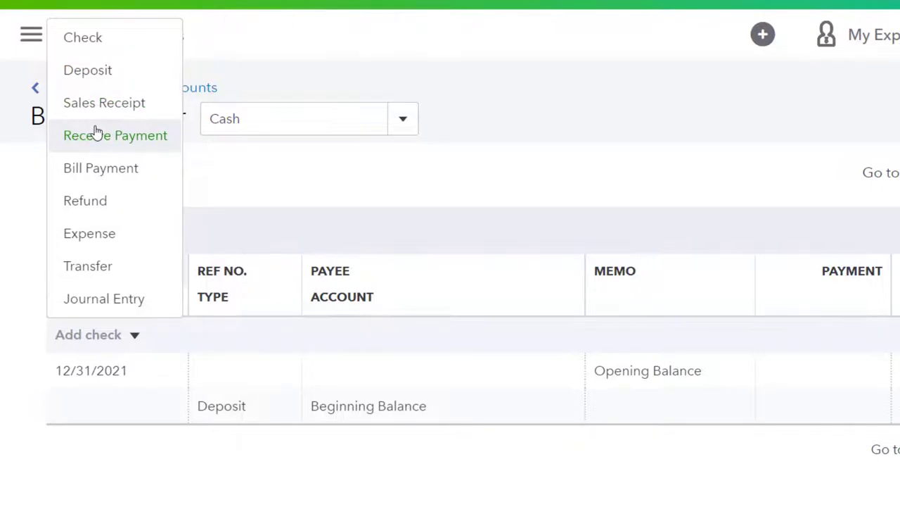
left_click(91, 78)
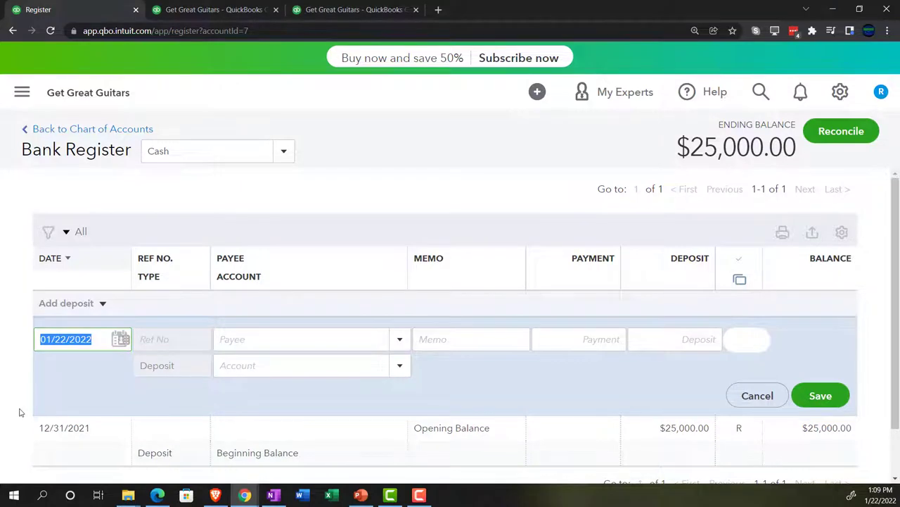
type("01")
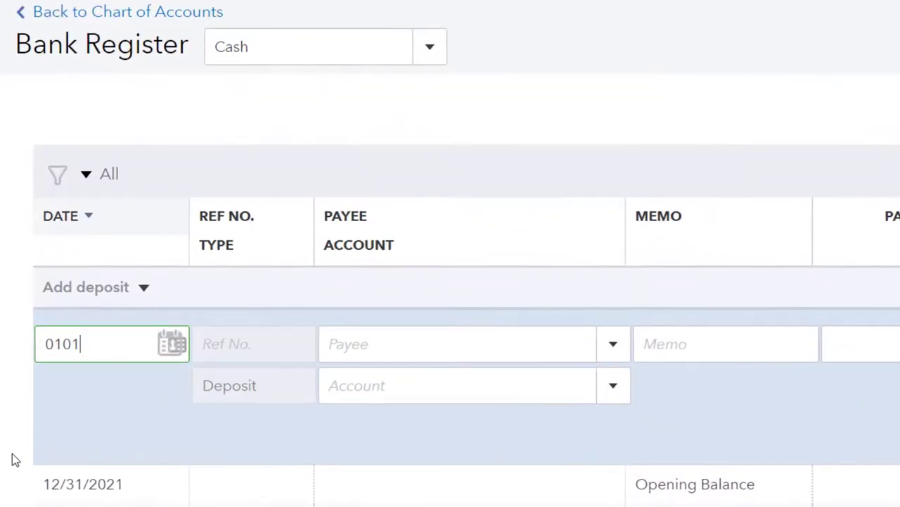
type("/01/202")
key("Tab")
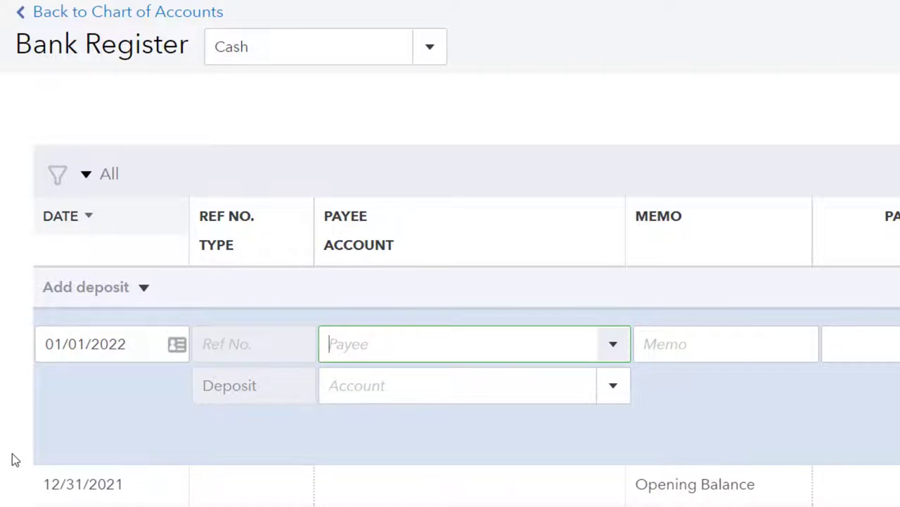
Enter Owner as the deposit's payee and save it as a new name of type Customer.
type("Owner")
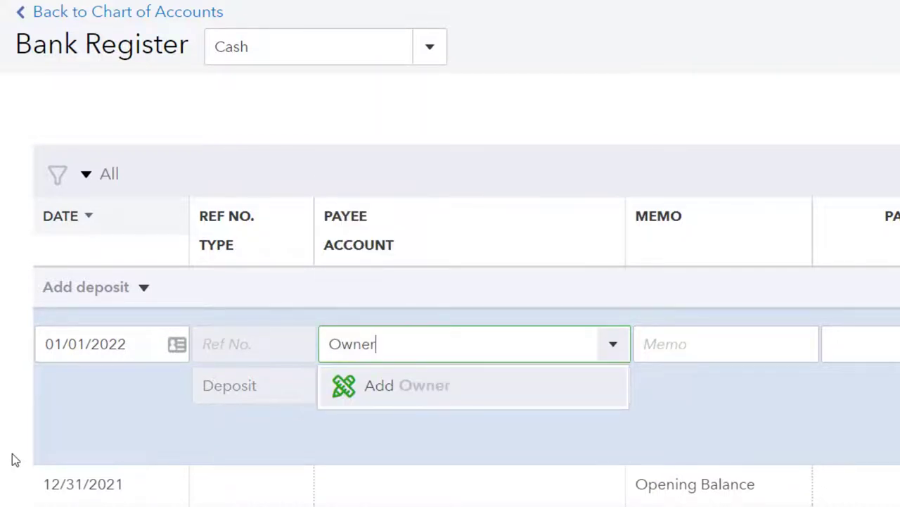
key("Escape")
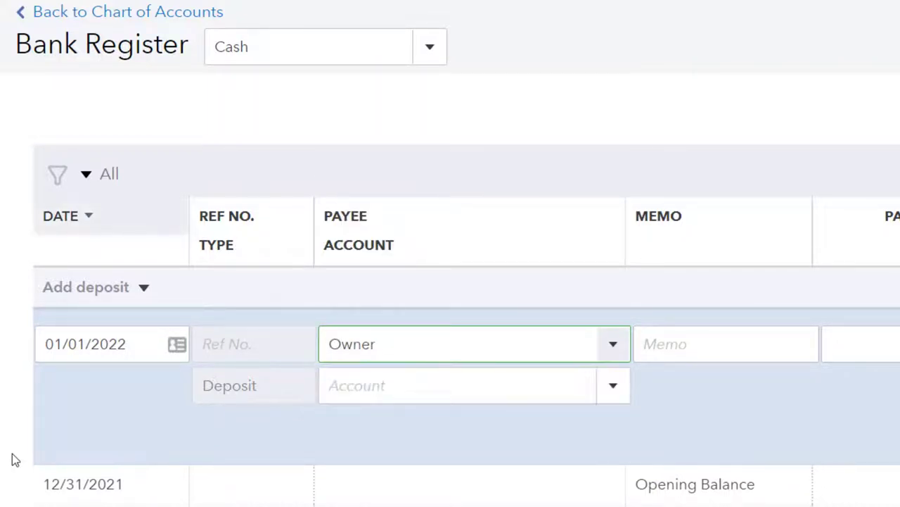
key("Tab")
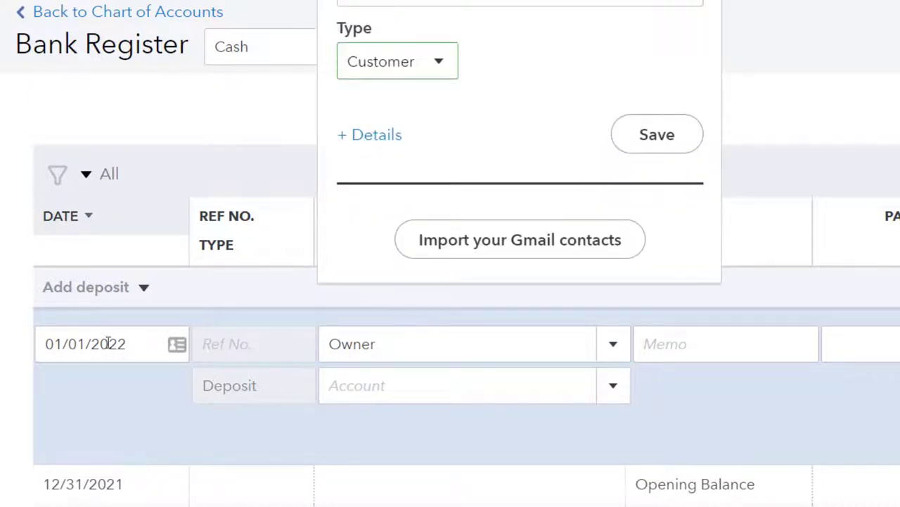
left_click(442, 76)
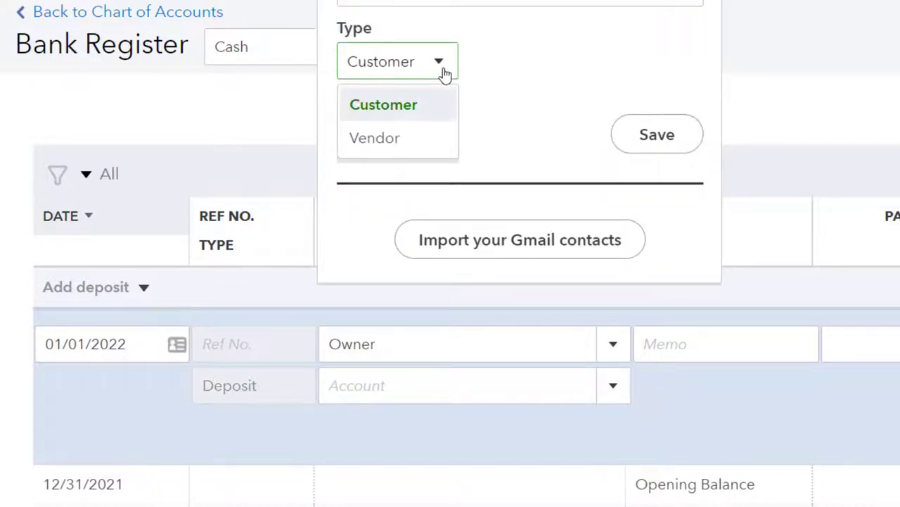
left_click(504, 64)
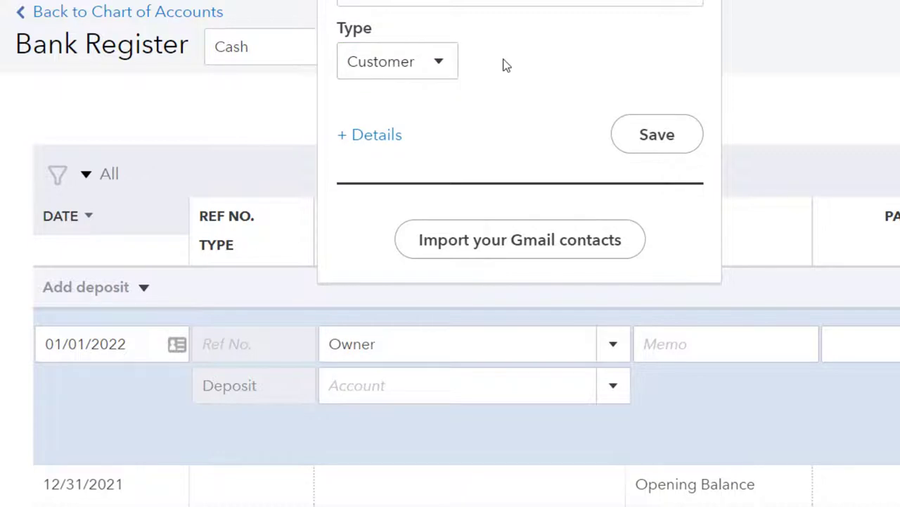
left_click(654, 139)
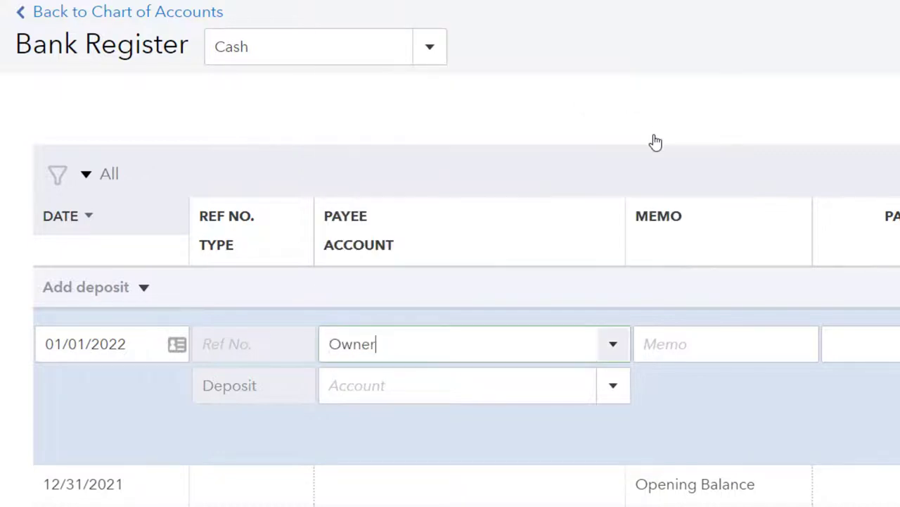
Enter the memo "Owner investment" and a deposit amount of 65,000.00.
left_click(734, 335)
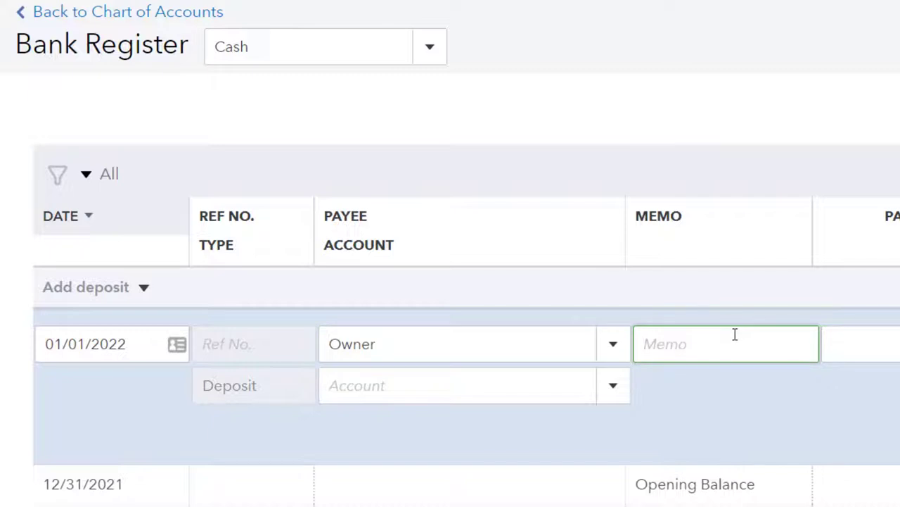
type("Owner investment")
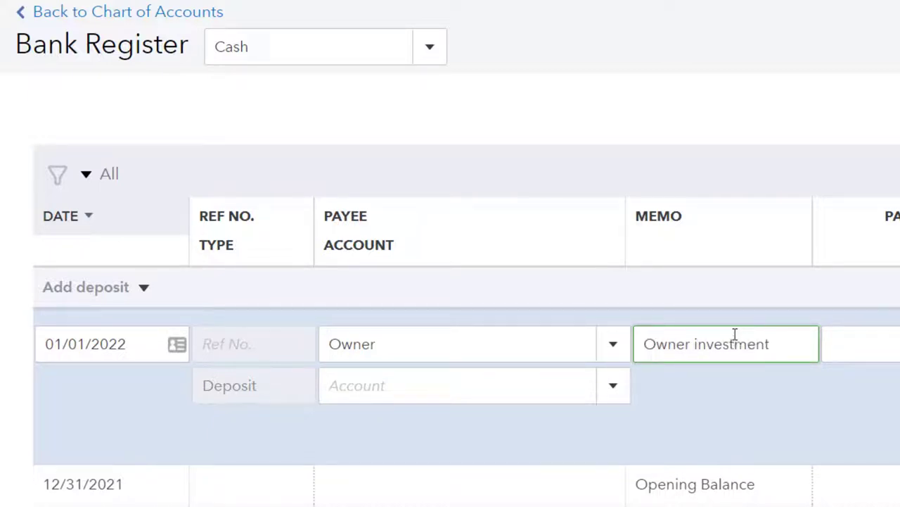
key("Tab")
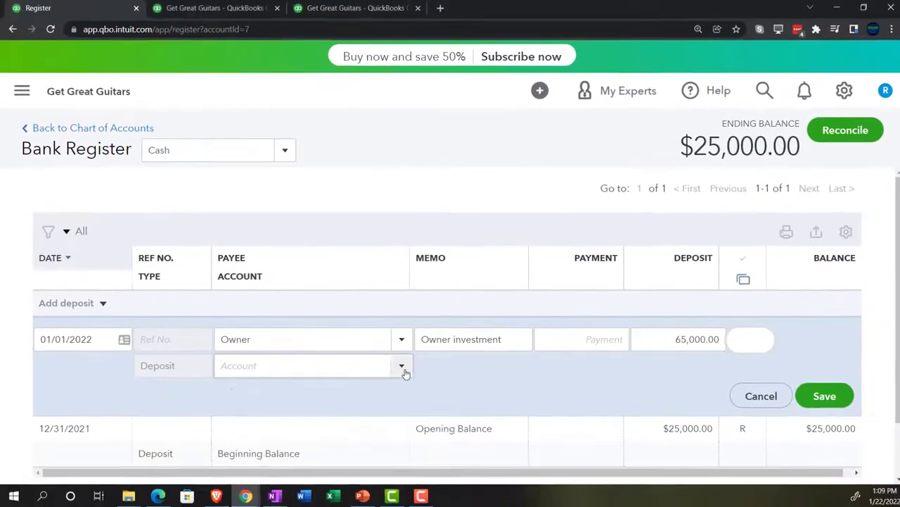
Assign the 65,000.00 deposit to the Owner investments equity account and save the transaction.
left_click(613, 386)
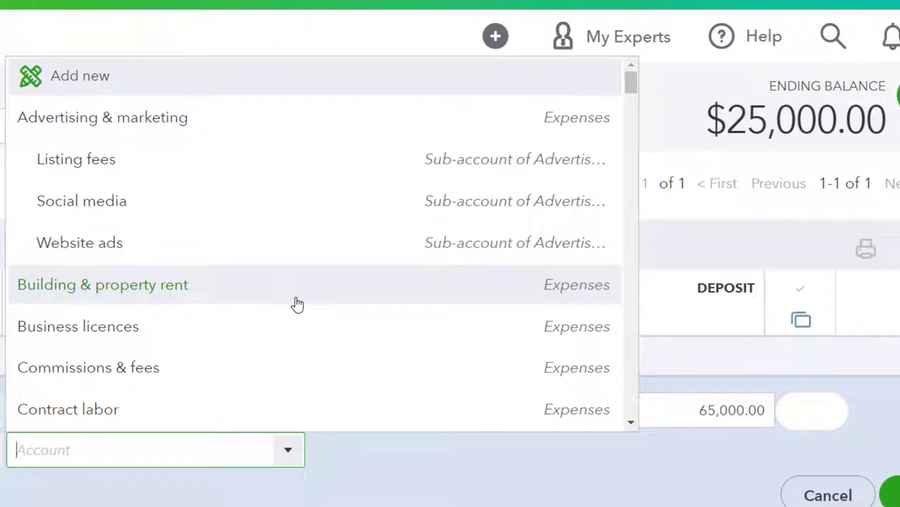
scroll(297, 303, "down", 4)
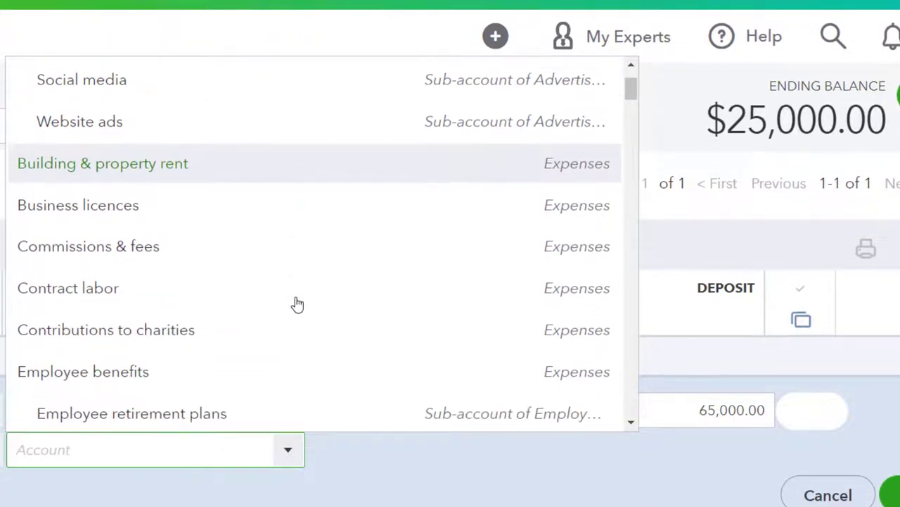
scroll(297, 303, "down", 10)
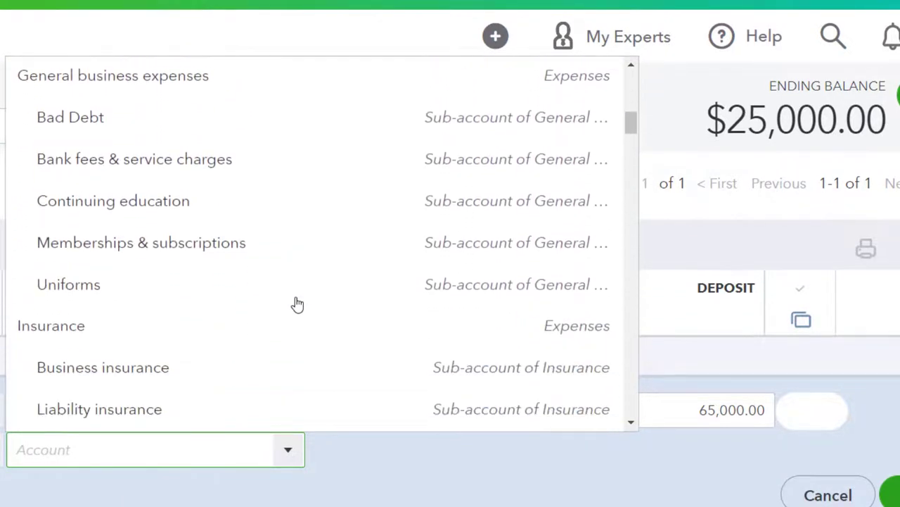
scroll(297, 304, "down", 10)
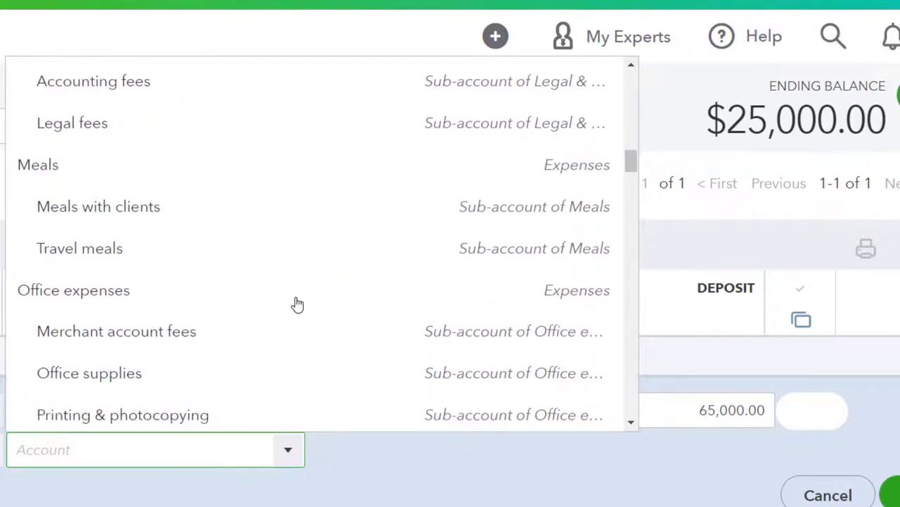
scroll(297, 303, "down", 10)
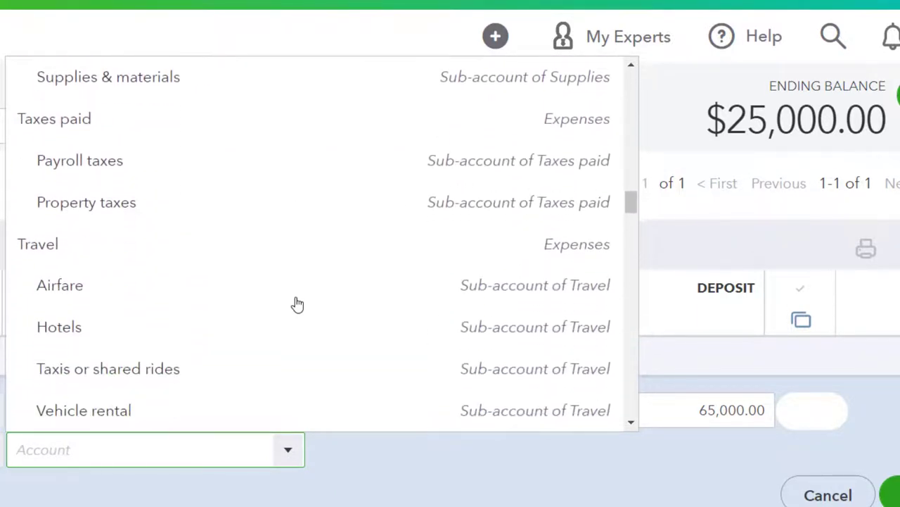
scroll(297, 303, "down", 10)
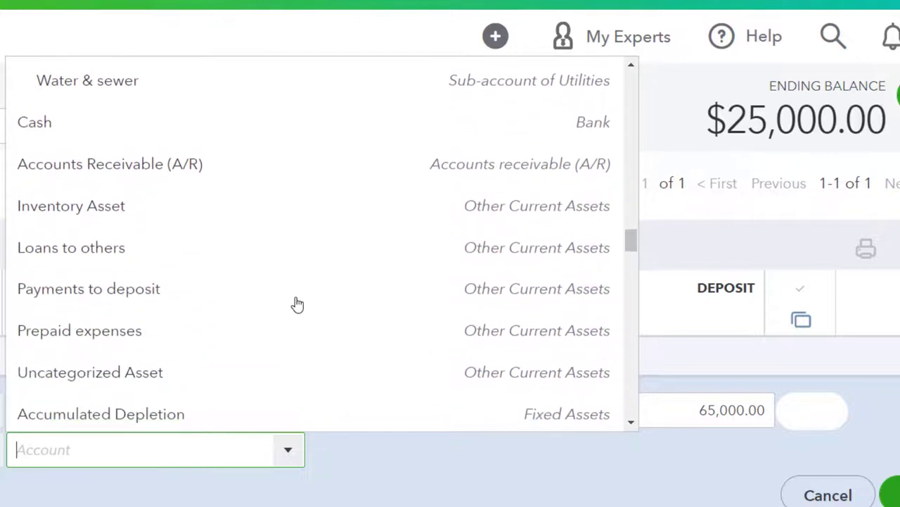
scroll(297, 303, "down", 10)
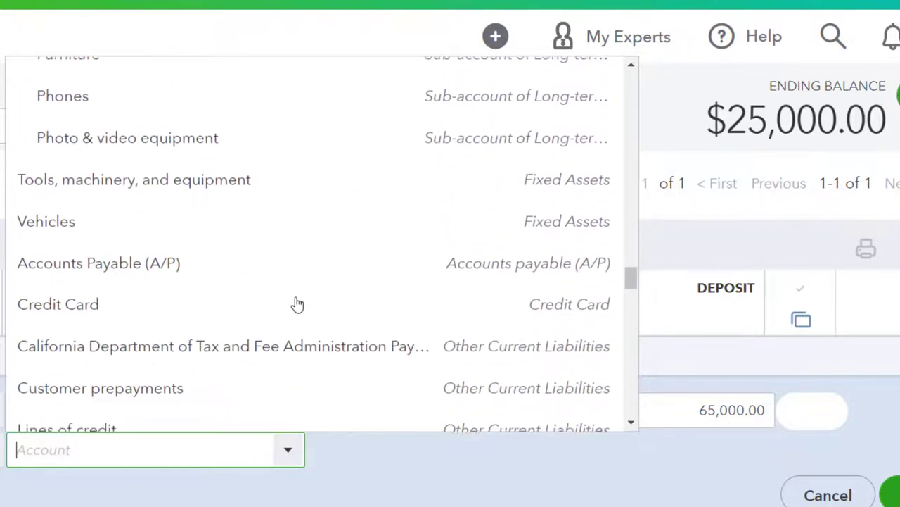
scroll(297, 303, "down", 10)
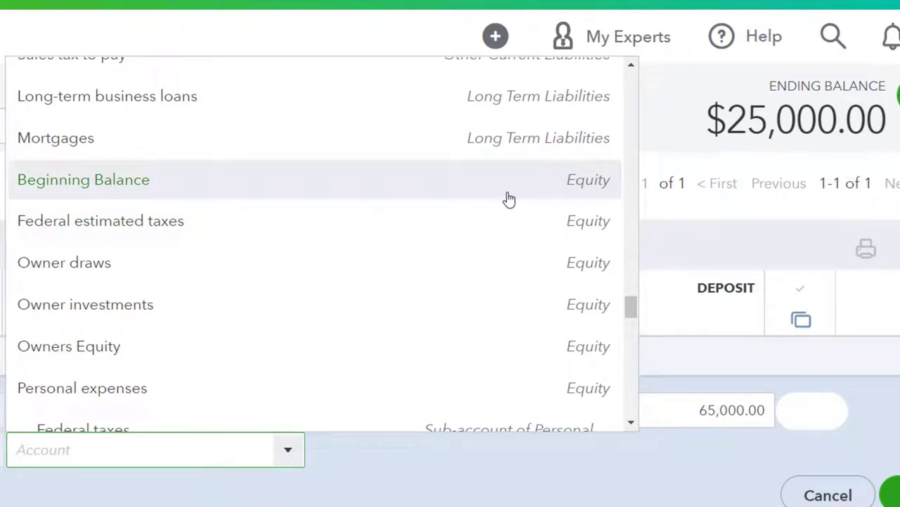
scroll(509, 200, "down", 2)
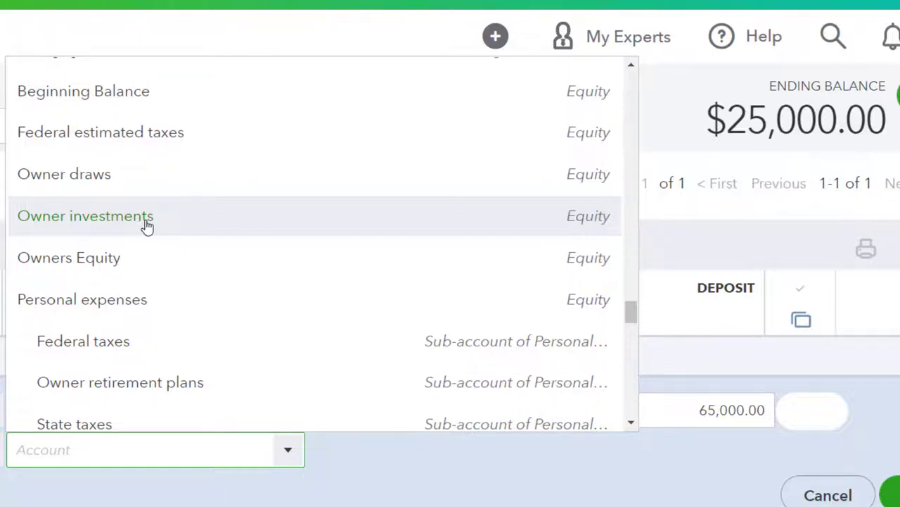
left_click(147, 226)
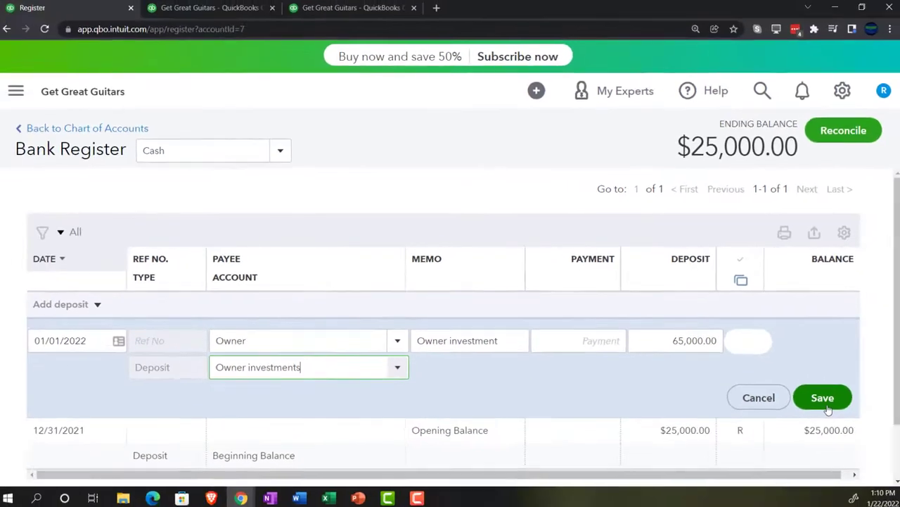
left_click(828, 406)
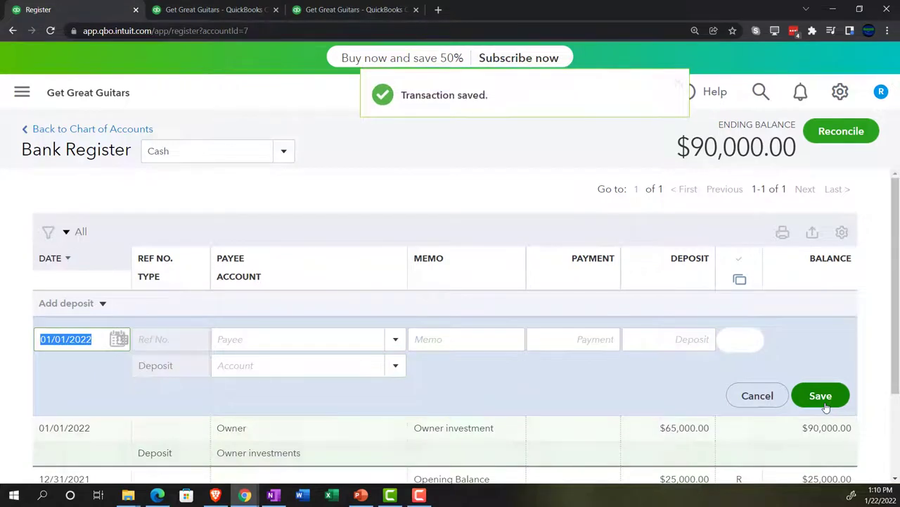
Rerun the Balance Sheet for 01/01/2022 to 12/31/2022 and look at its bank accounts section.
left_click(211, 6)
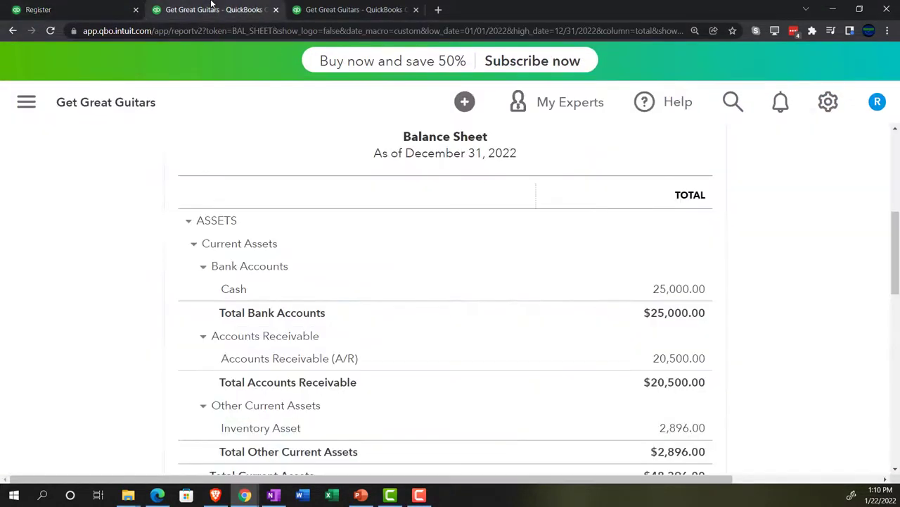
scroll(275, 281, "up", 5)
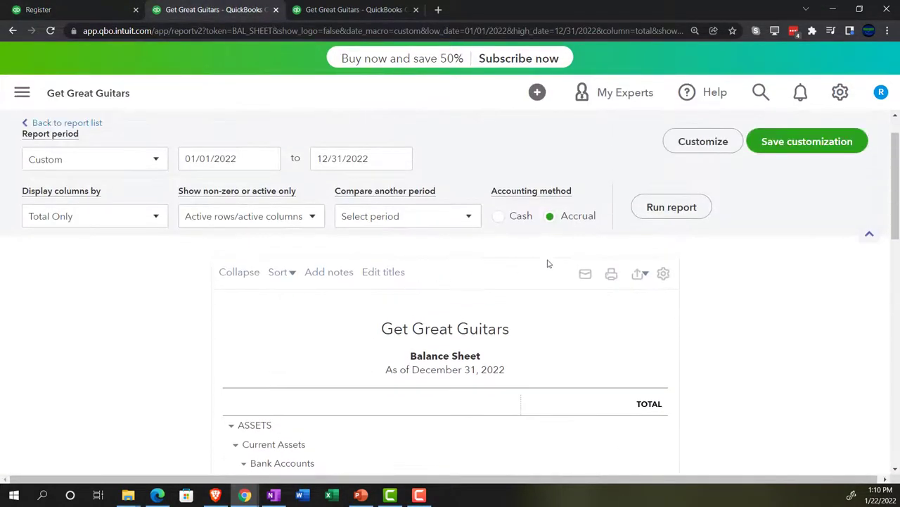
scroll(199, 337, "down", 2)
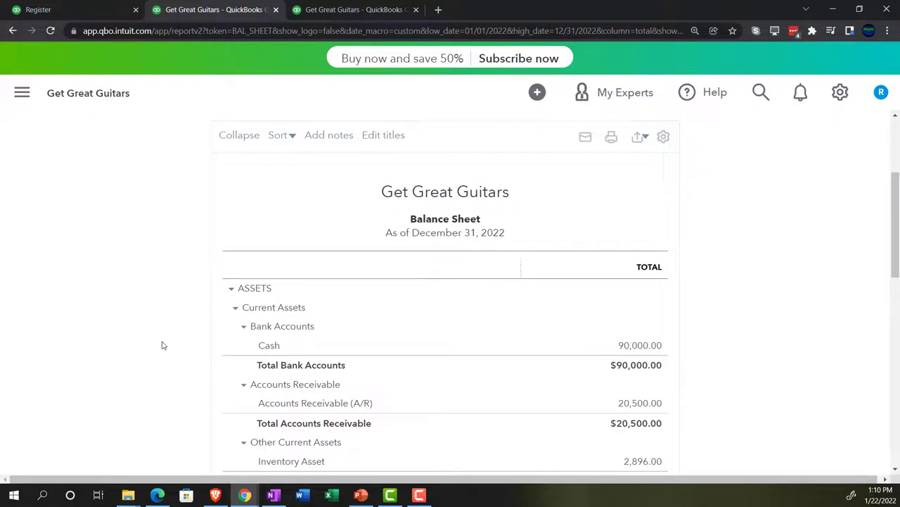
key("ctrl+plus")
scroll(162, 344, "down", 2)
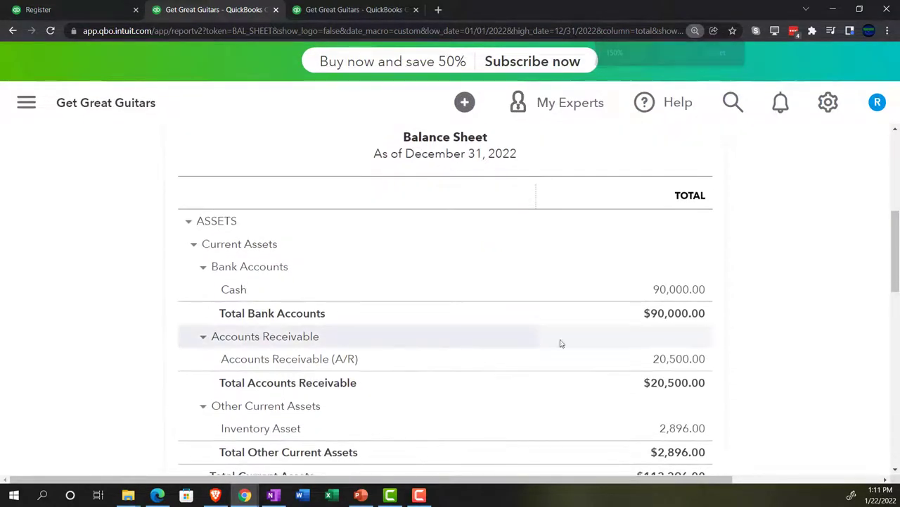
Drill down from the Balance Sheet's Cash amount to its transaction report and open the Owner deposit for review.
left_click(674, 291)
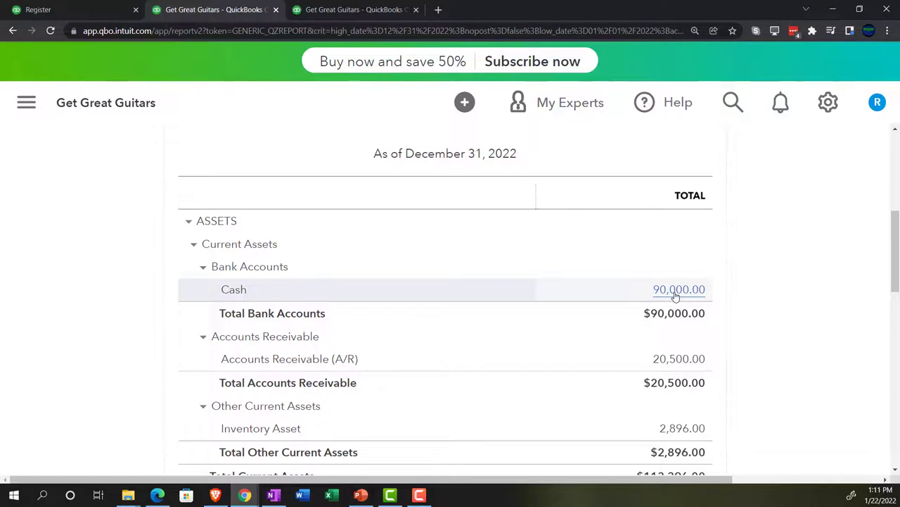
key("ctrl+minus")
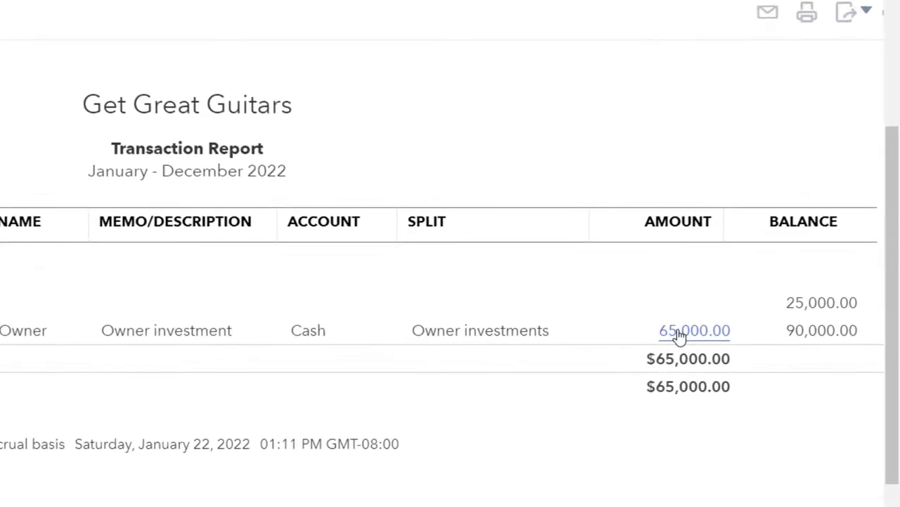
left_click(679, 336)
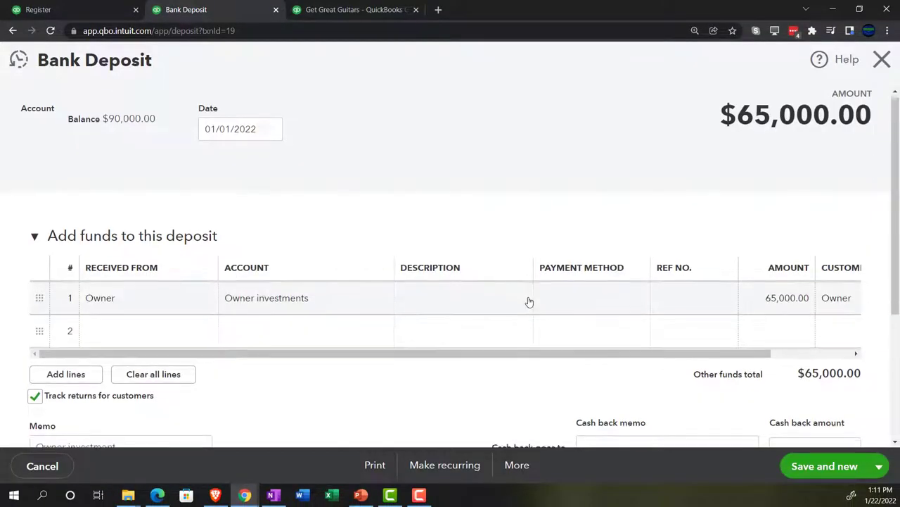
scroll(529, 302, "down", 2)
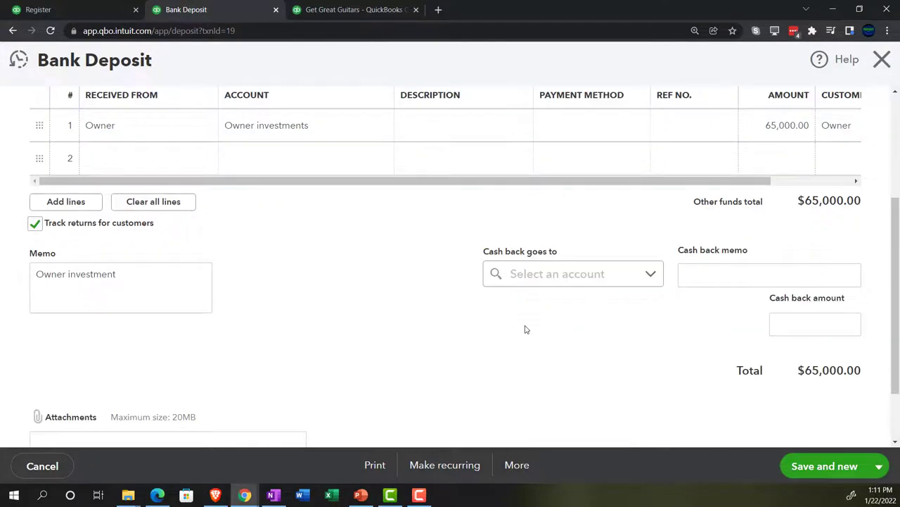
key("ctrl+minus")
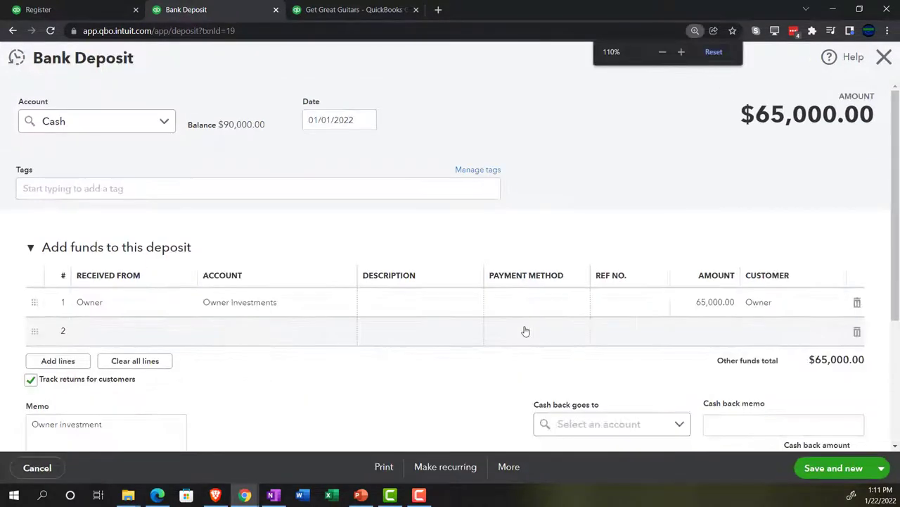
key("ctrl+minus")
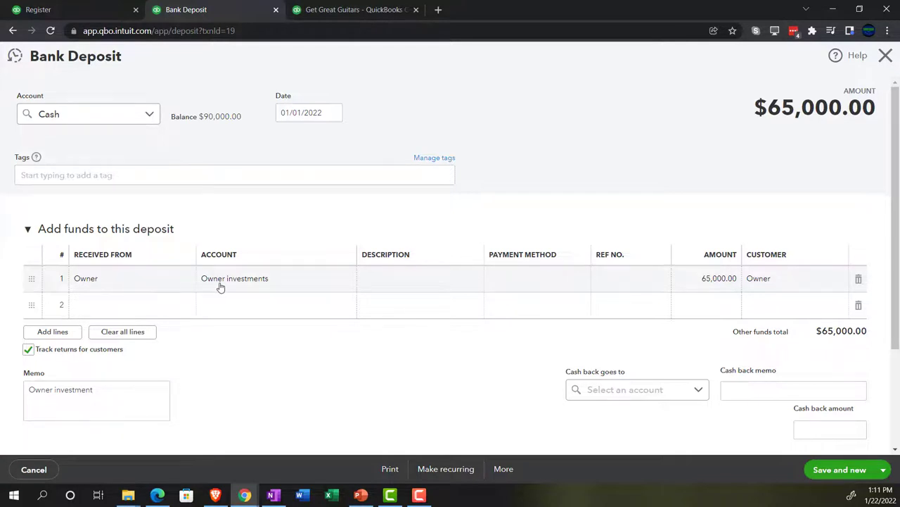
Close the bank deposit form and return from the Cash transaction report to the Balance Sheet.
left_click(886, 56)
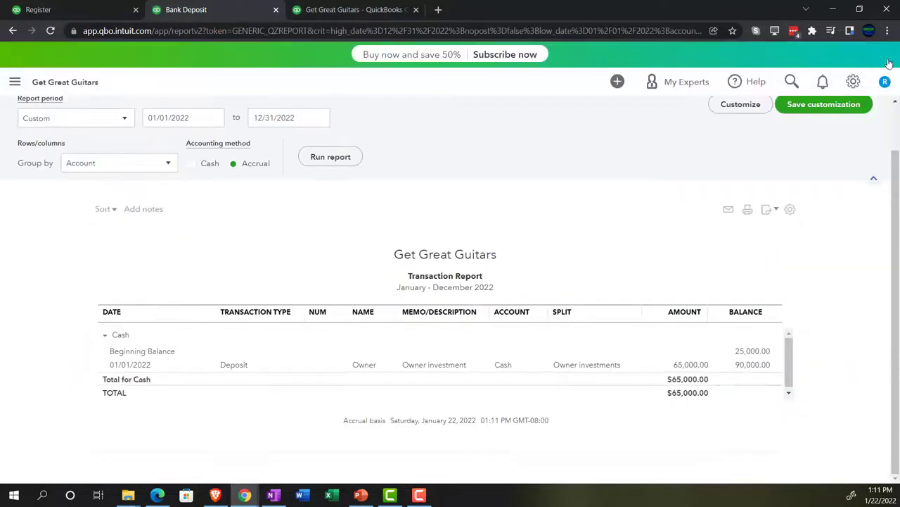
scroll(71, 317, "up", 1)
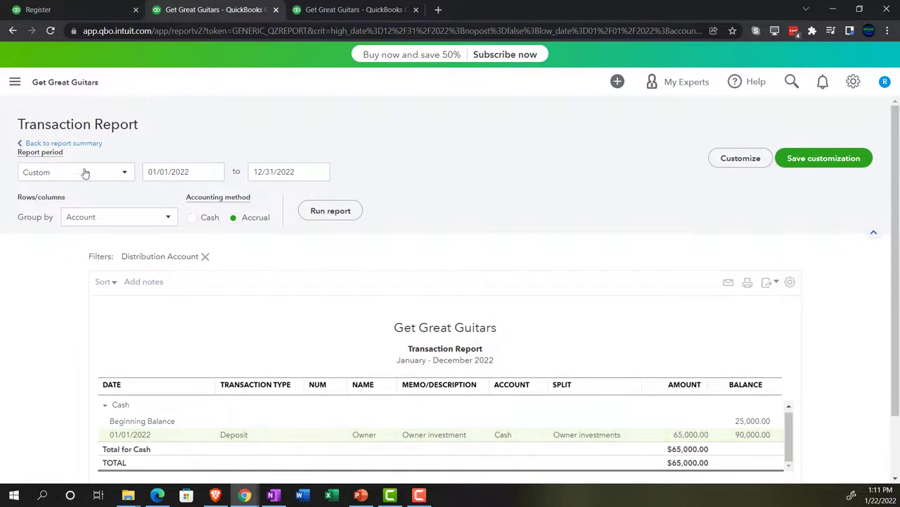
left_click(81, 145)
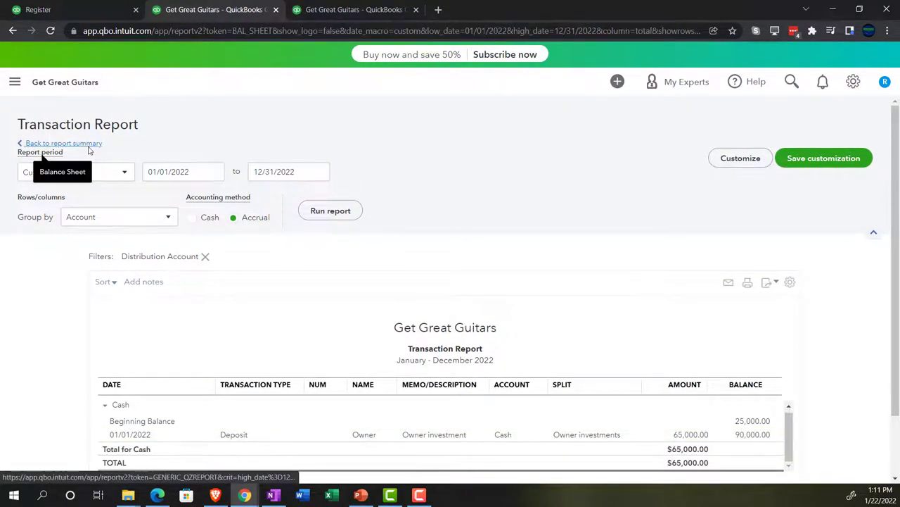
Drill down from the Owner investments amount in the Balance Sheet's equity section to its transaction report.
scroll(12, 378, "down", 2)
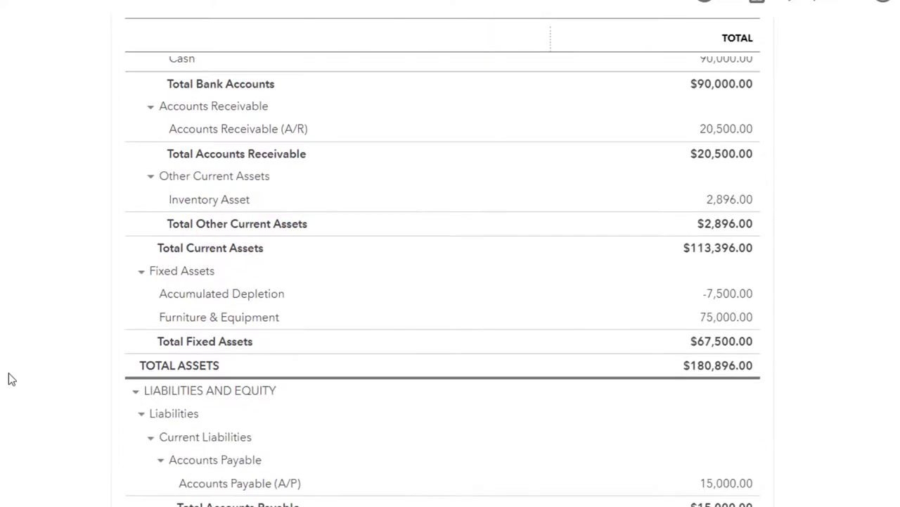
key("ctrl+plus")
key("ctrl+plus")
scroll(12, 378, "down", 6)
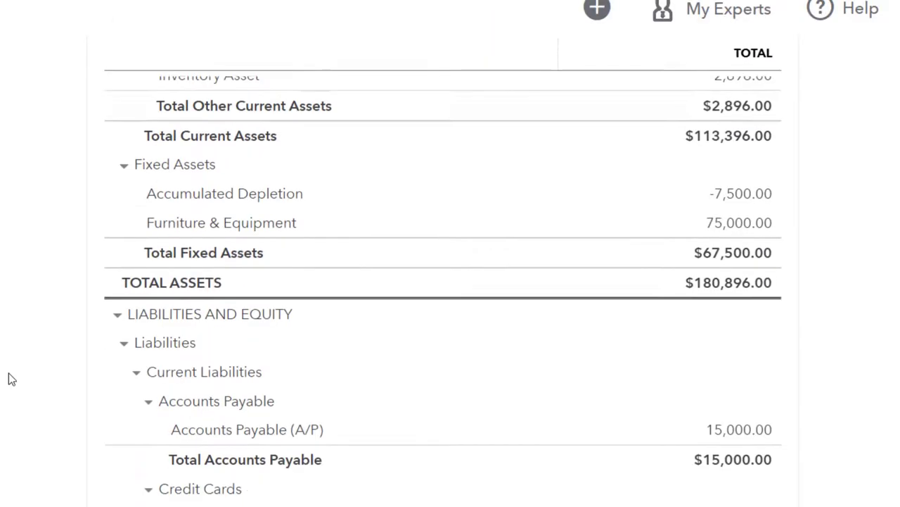
scroll(11, 378, "down", 3)
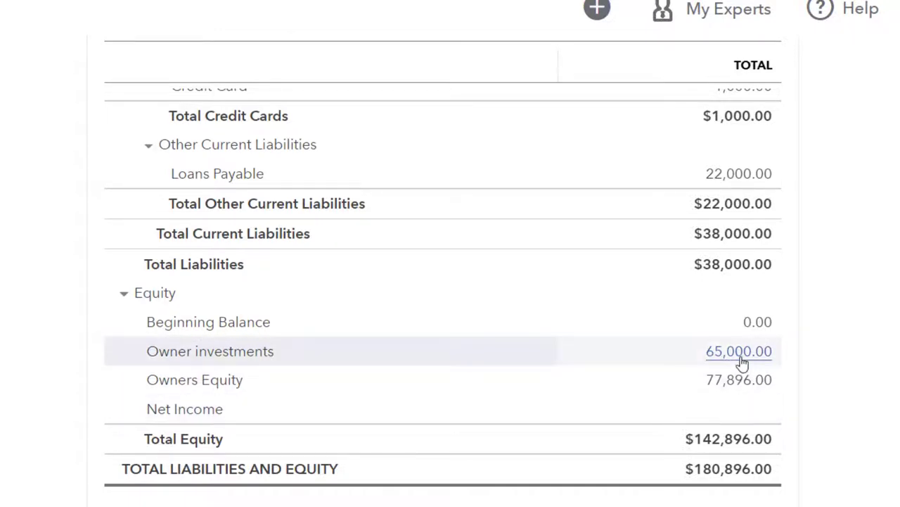
left_click(740, 355)
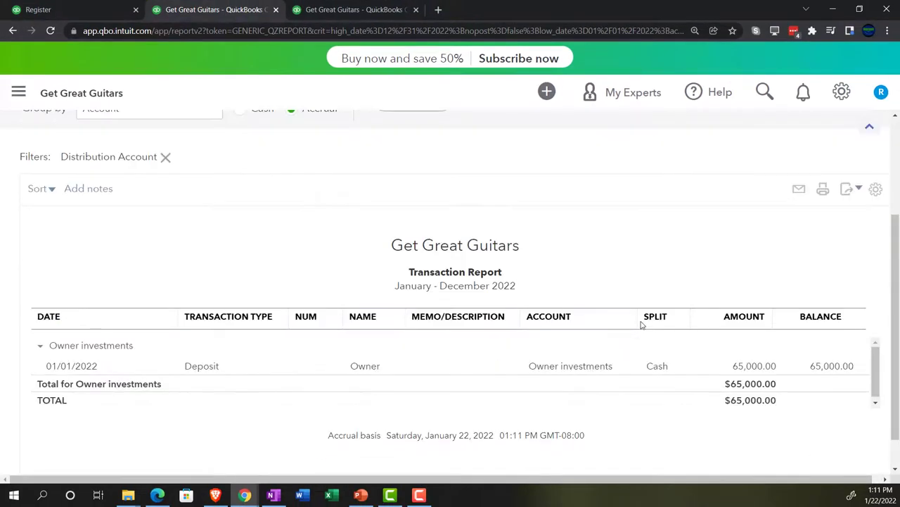
key("ctrl+minus")
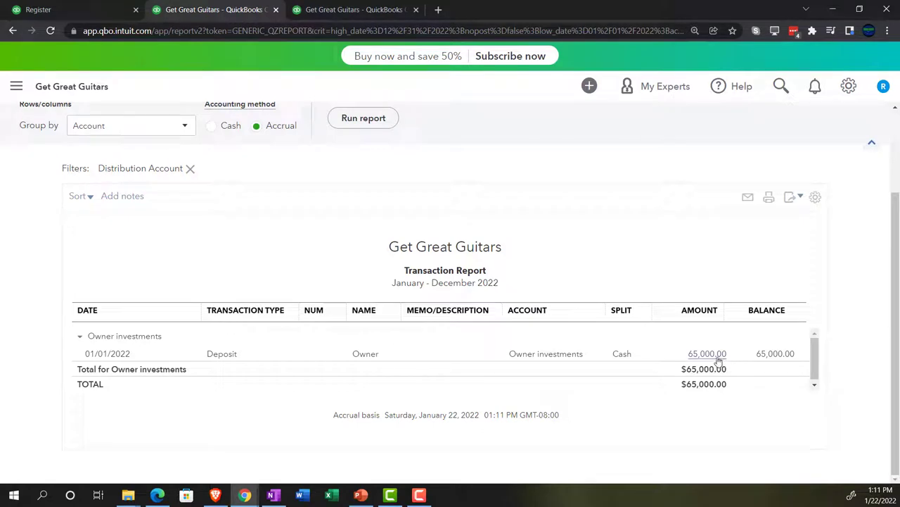
Return from the Owner investments transaction report to the Balance Sheet and review the assets section.
scroll(240, 394, "up", 2)
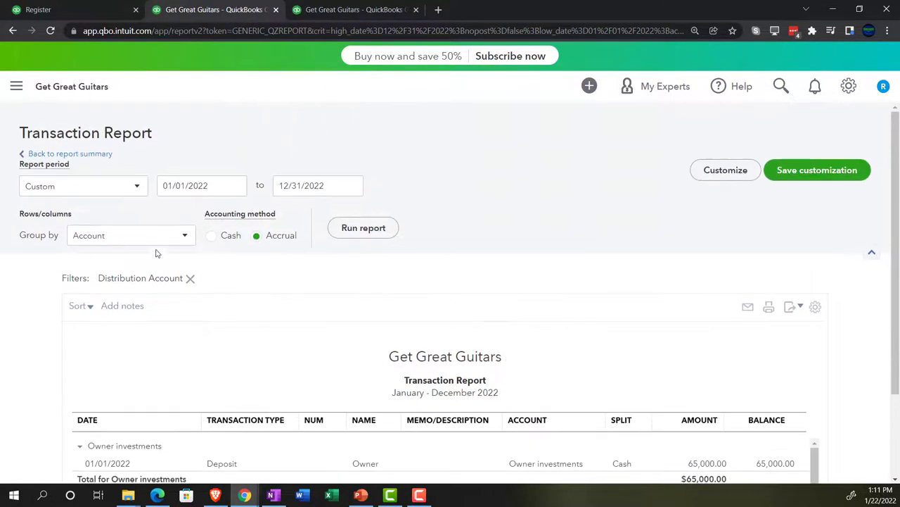
left_click(95, 160)
scroll(208, 348, "up", 5)
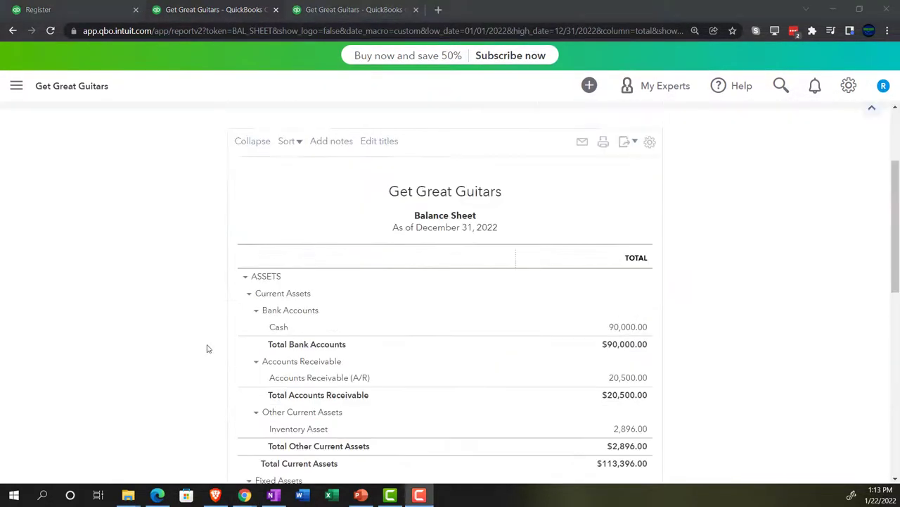
key("ctrl+plus")
scroll(251, 361, "down", 2)
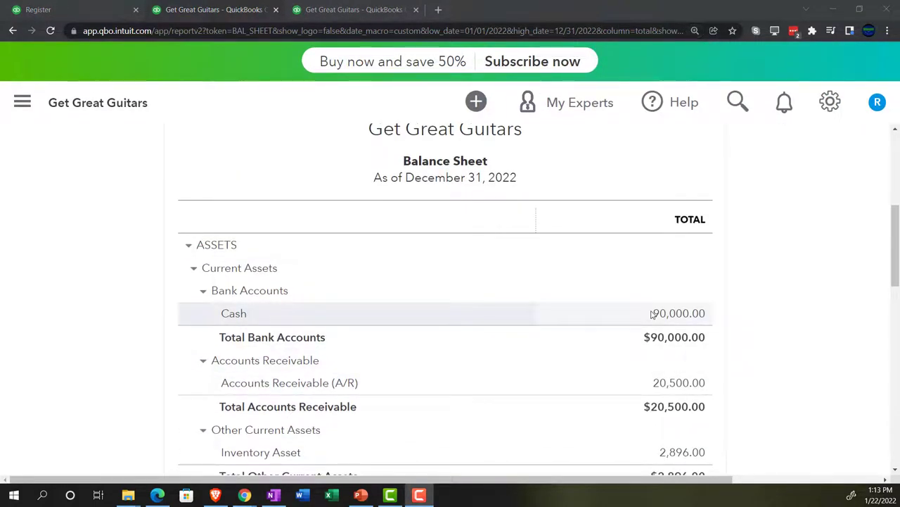
scroll(652, 314, "down", 1)
scroll(652, 315, "down", 1)
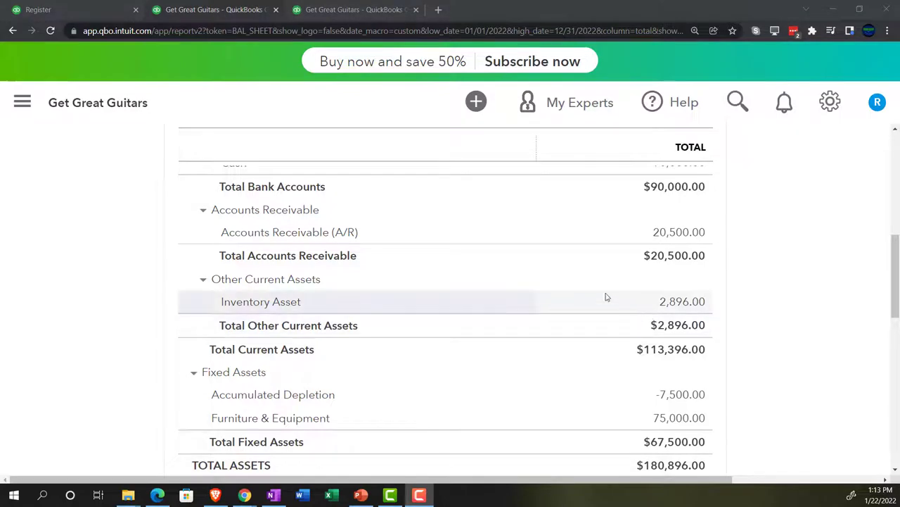
Return to the Cash bank register and look over the transaction forms available for a new entry, including Bank deposit.
left_click(83, 9)
key("ctrl+minus")
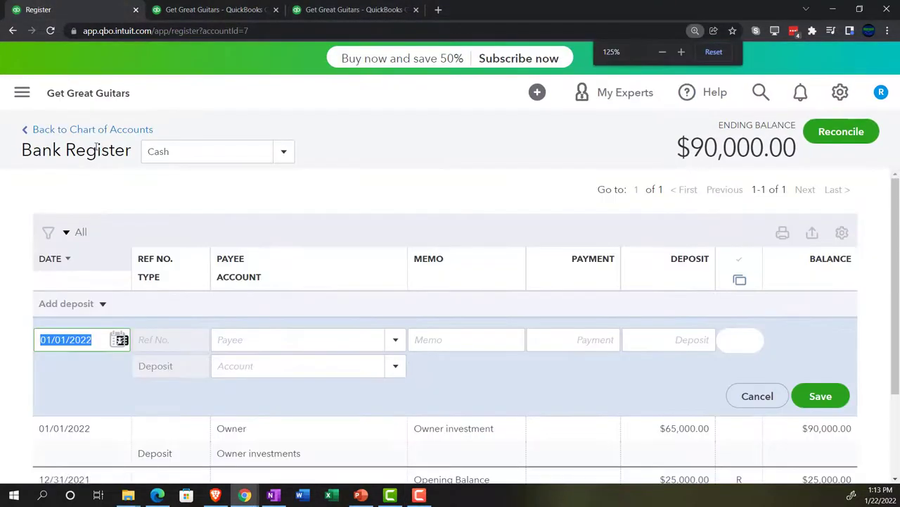
left_click(22, 93)
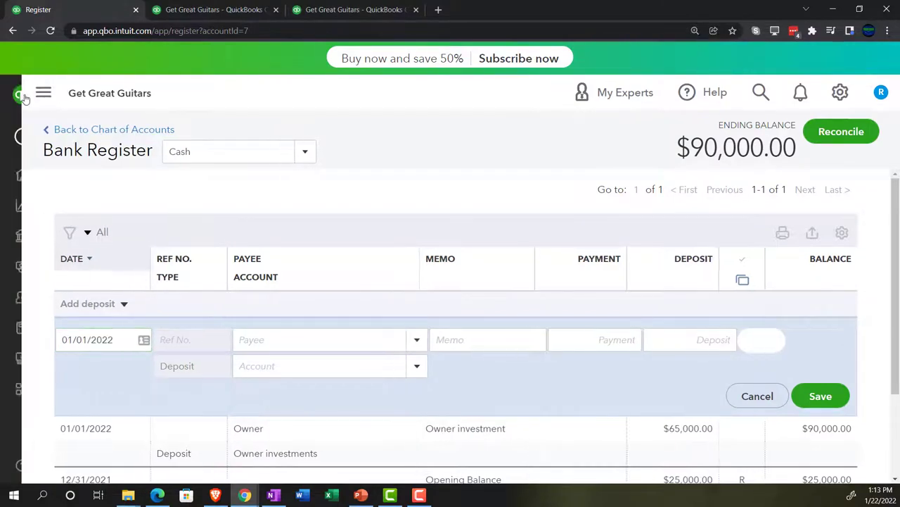
left_click(80, 135)
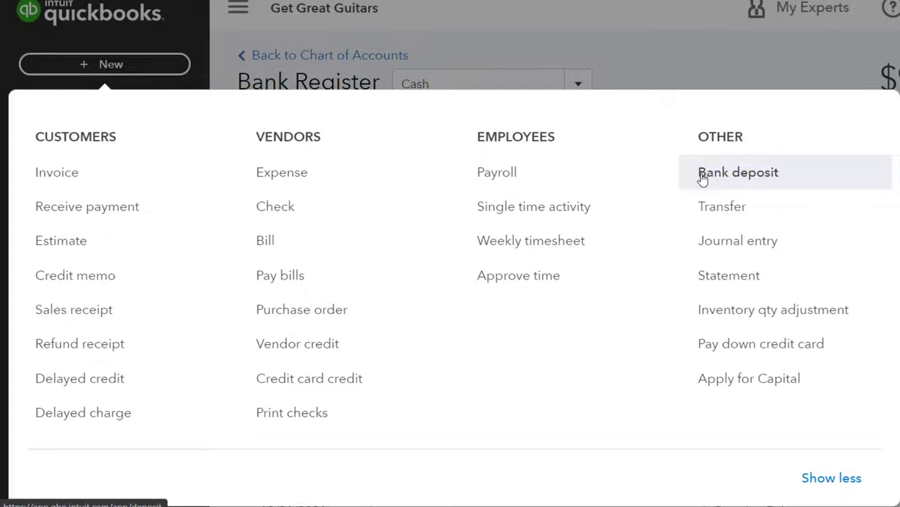
left_click(238, 8)
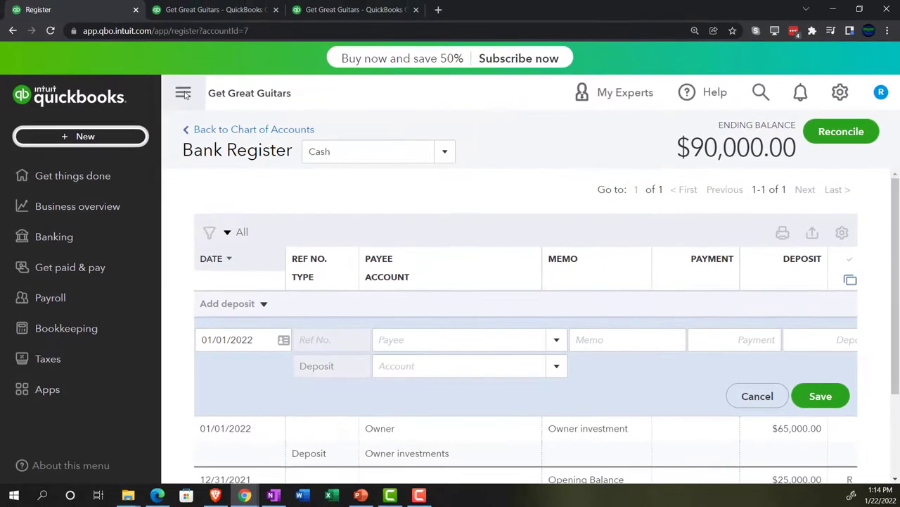
left_click(239, 9)
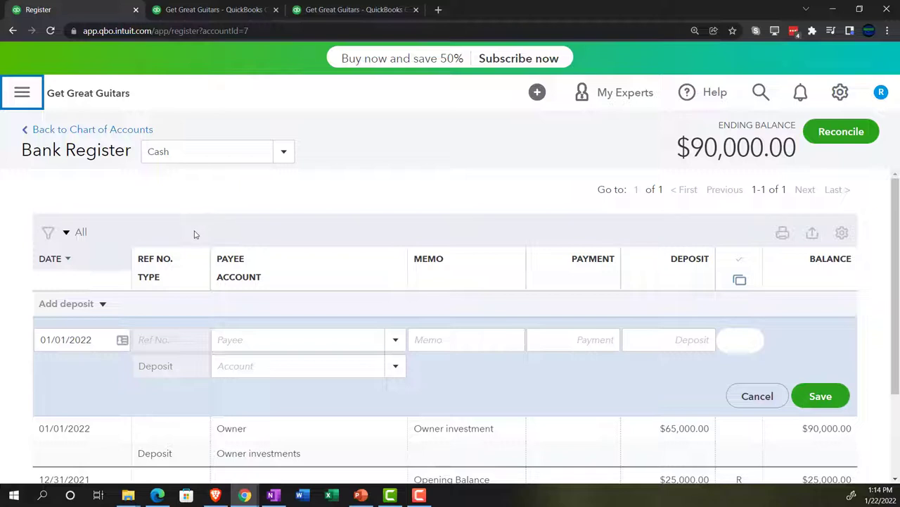
Set the date of the new deposit entry in the Cash register to 01/02/2022.
left_click(112, 340)
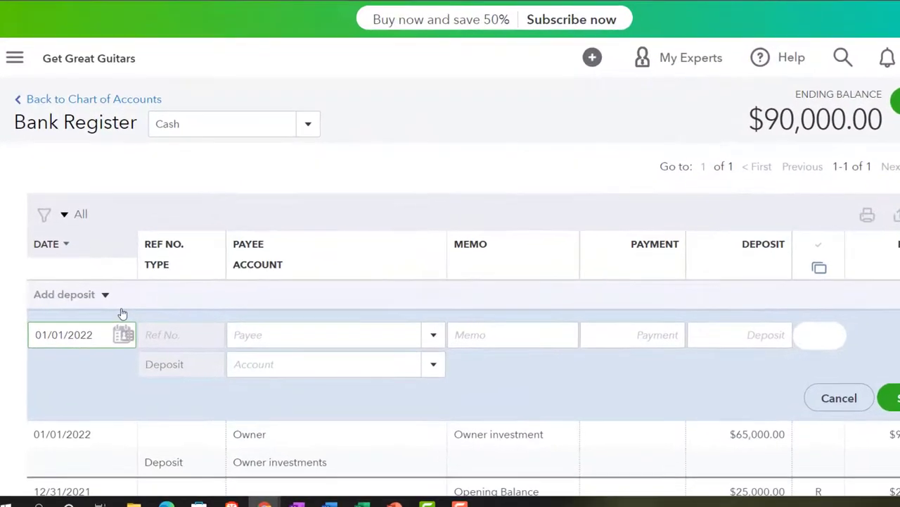
key("plus")
key("Tab")
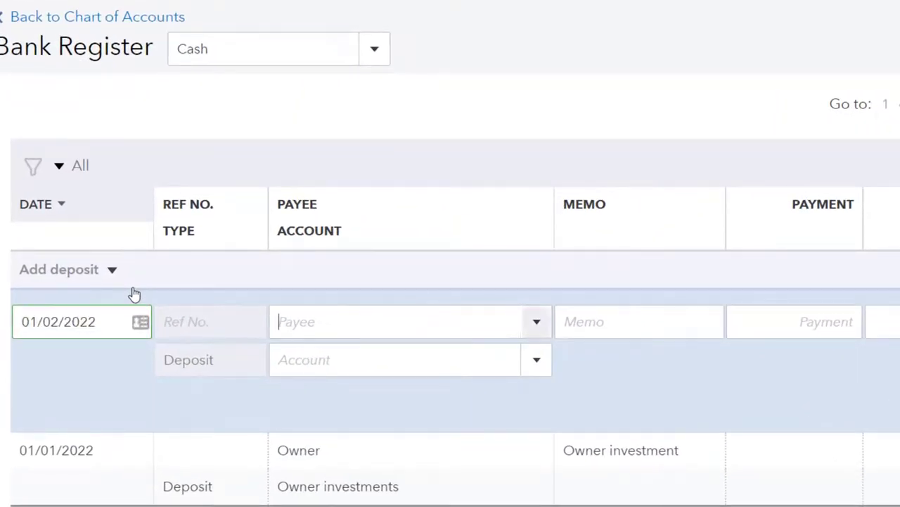
key("Tab")
Enter Chase as the deposit's payee and save it as a new name.
left_click(318, 313)
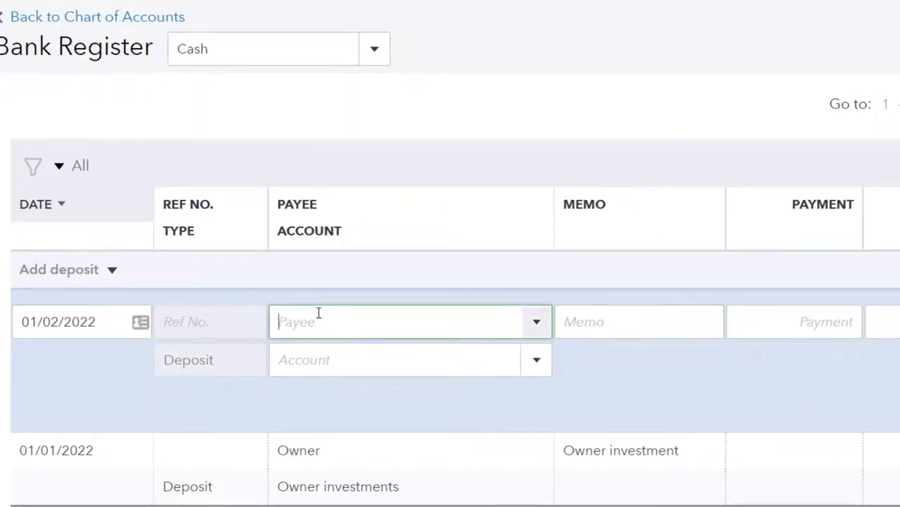
type("Chase")
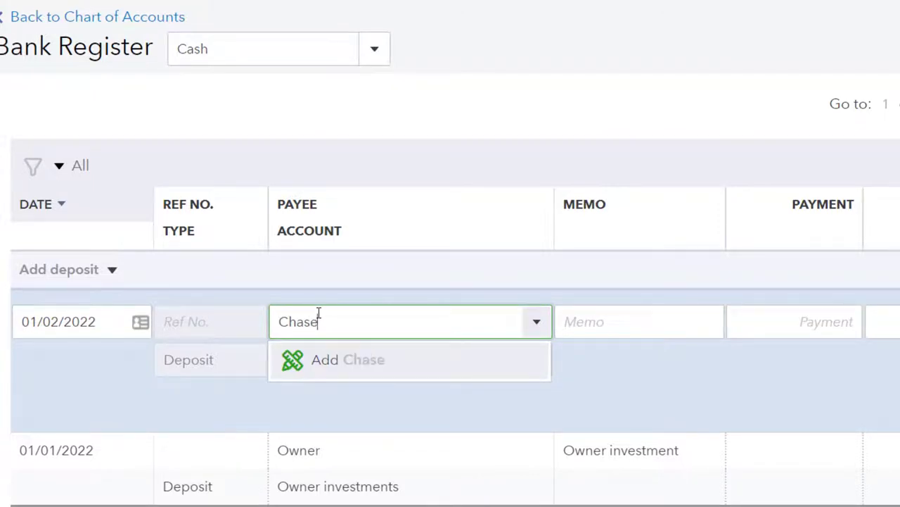
key("Return")
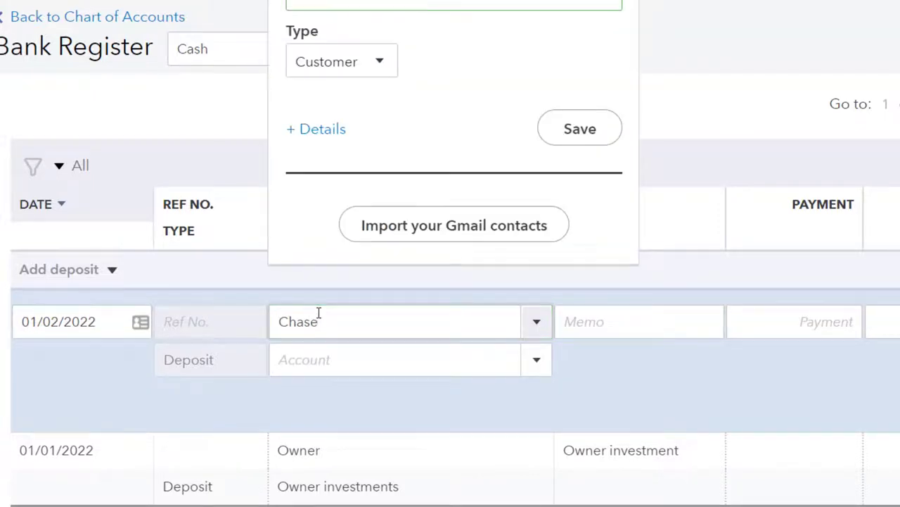
left_click(379, 63)
left_click(380, 63)
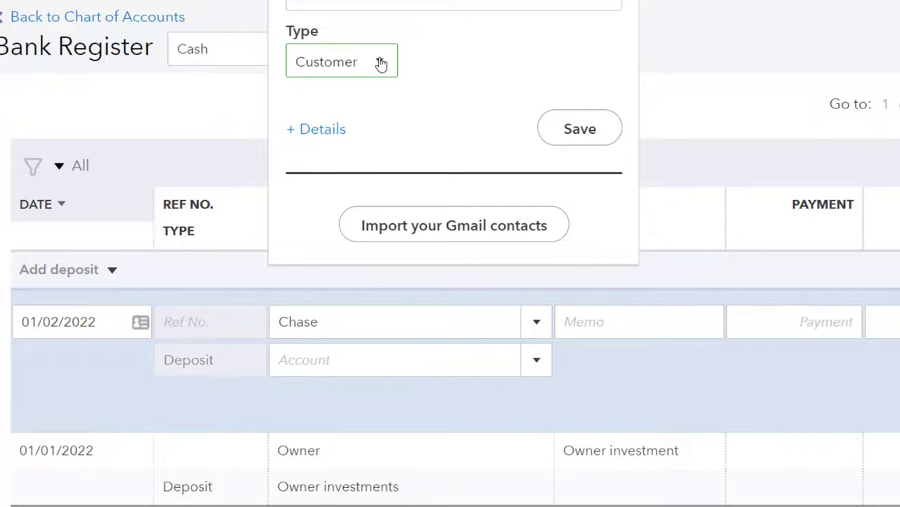
left_click(578, 128)
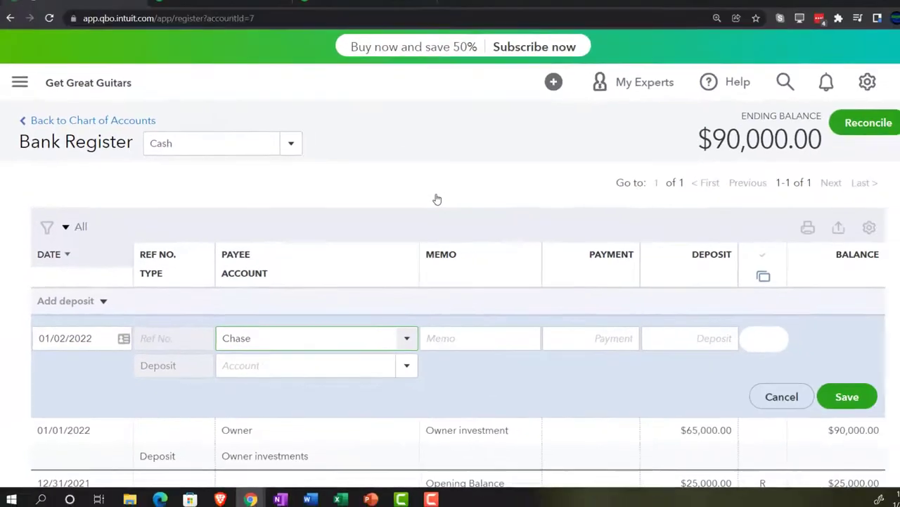
Enter the memo Loan and a deposit amount of 50,000.00 for the Chase entry.
type("Loan")
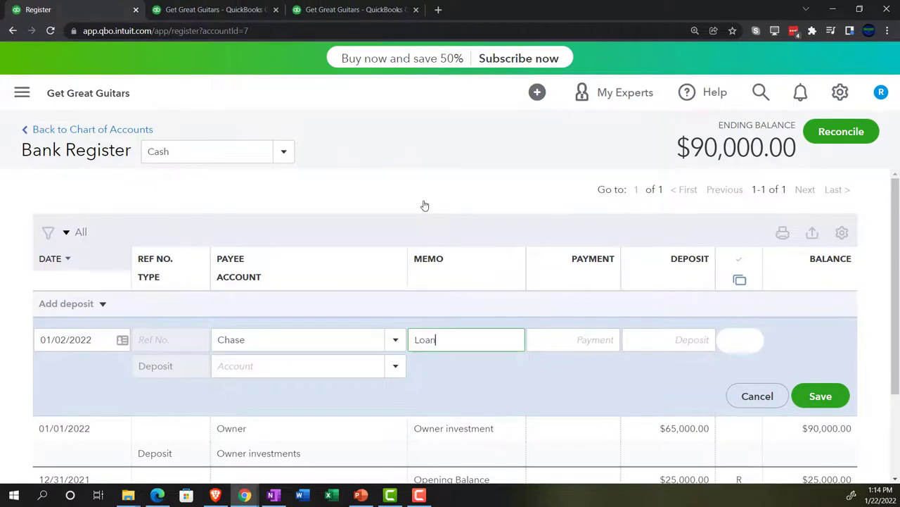
key("Tab")
key("Tab")
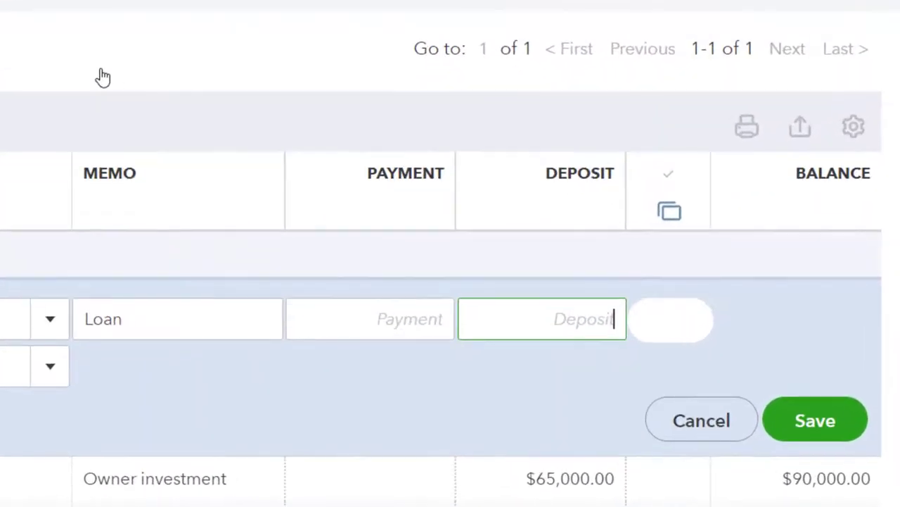
type("5")
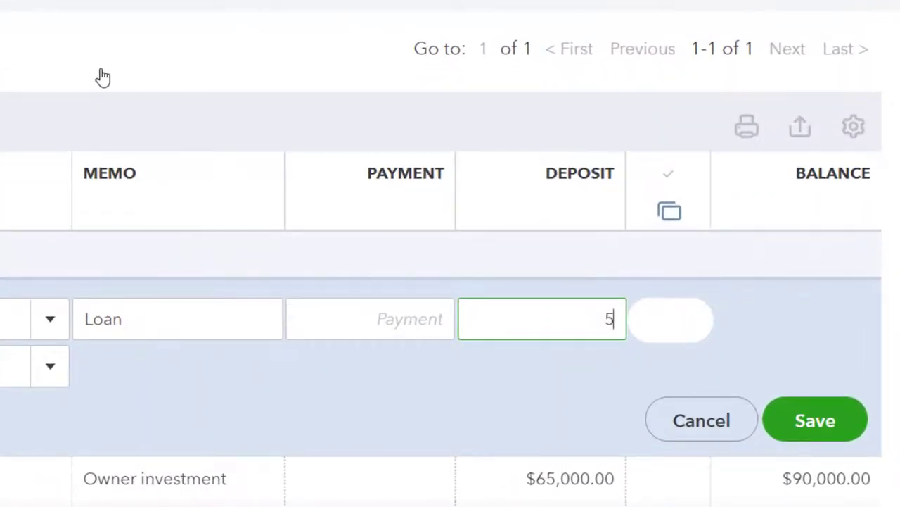
type("0000")
key("Tab")
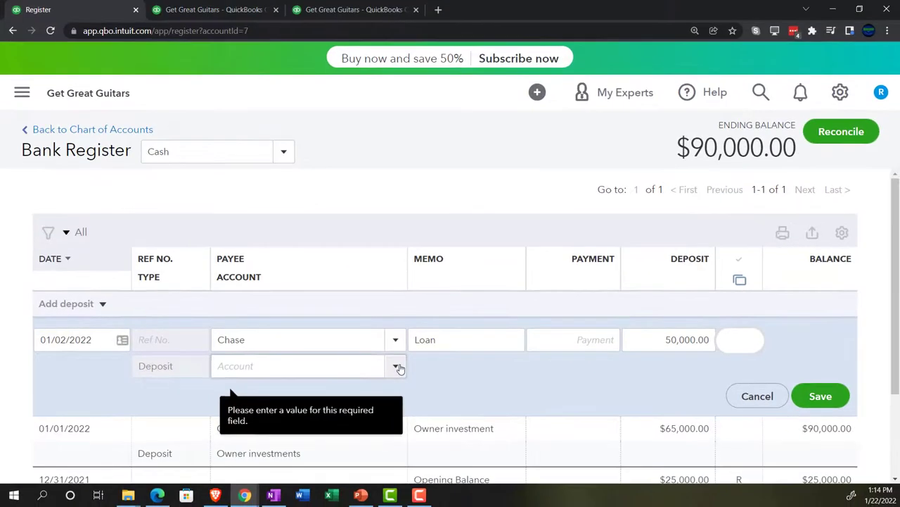
Assign the Chase deposit to the Loans Payable account and save the register entry.
left_click(51, 366)
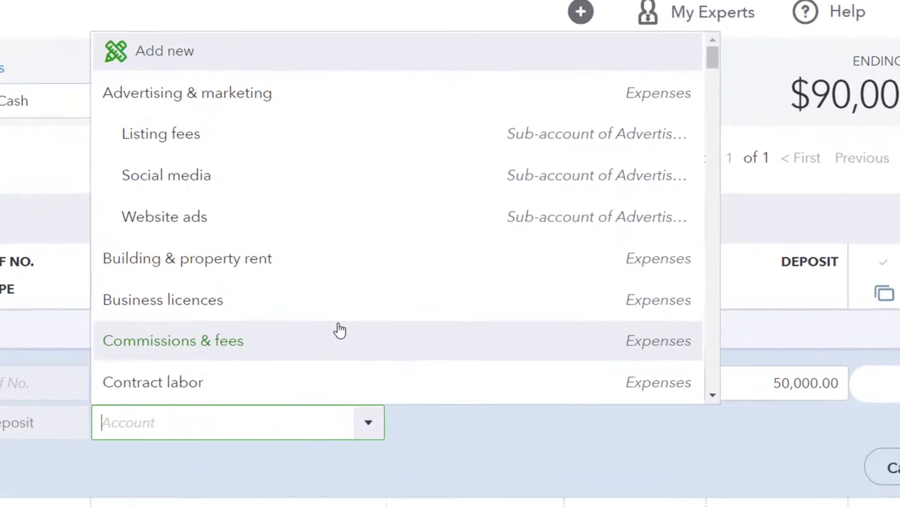
scroll(339, 330, "down", 1)
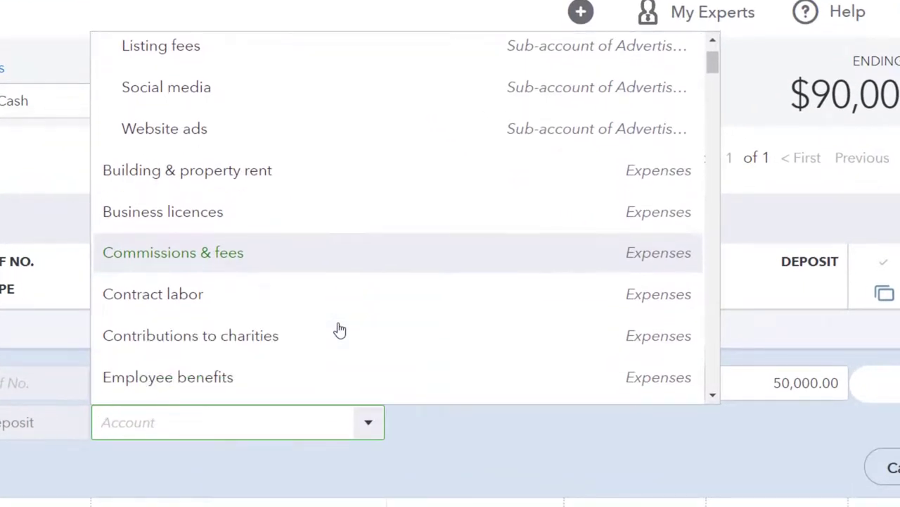
scroll(340, 329, "down", 2)
scroll(339, 330, "down", 5)
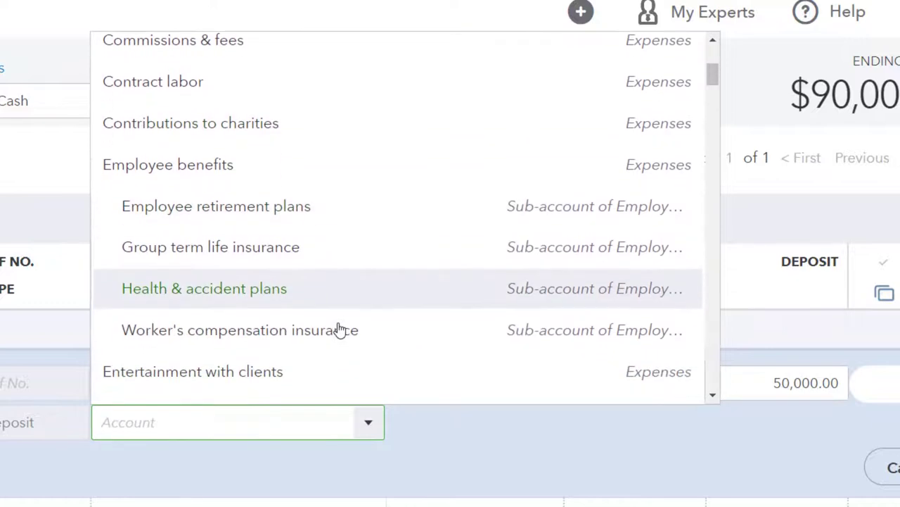
scroll(340, 330, "down", 6)
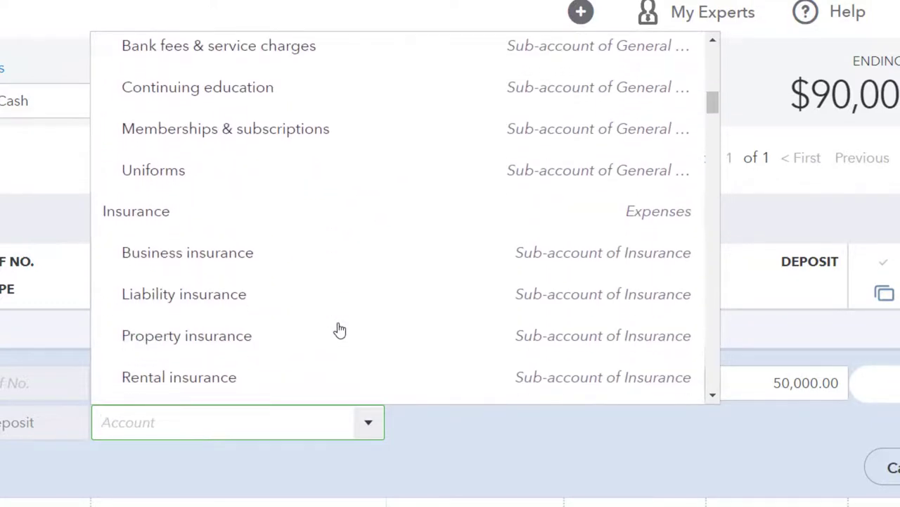
scroll(340, 330, "down", 7)
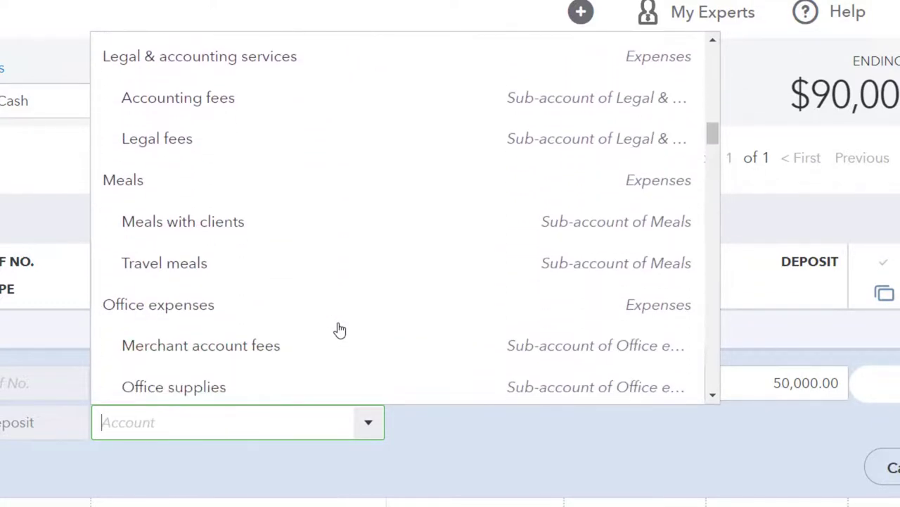
scroll(340, 330, "down", 8)
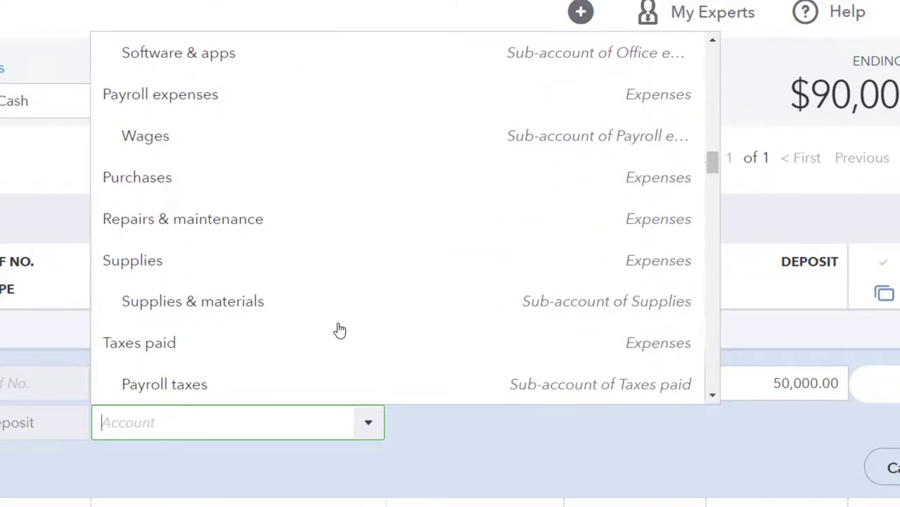
scroll(339, 330, "down", 8)
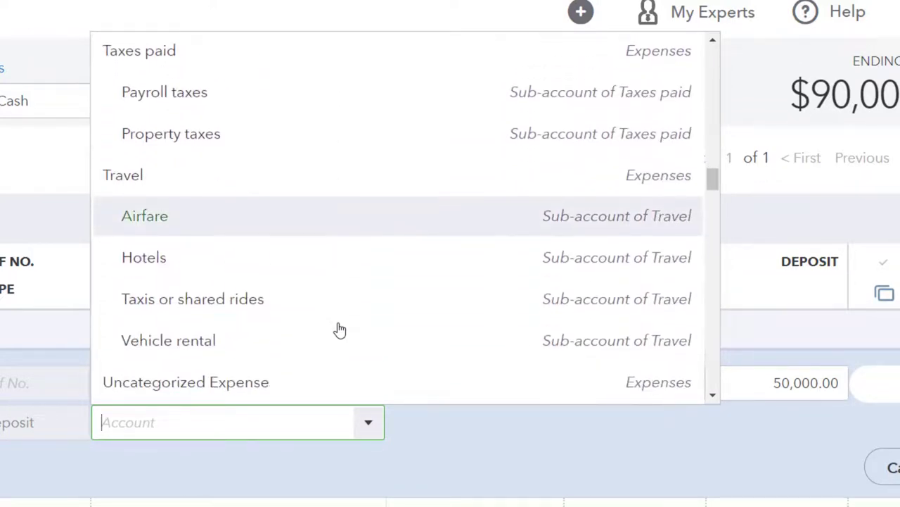
scroll(340, 330, "down", 8)
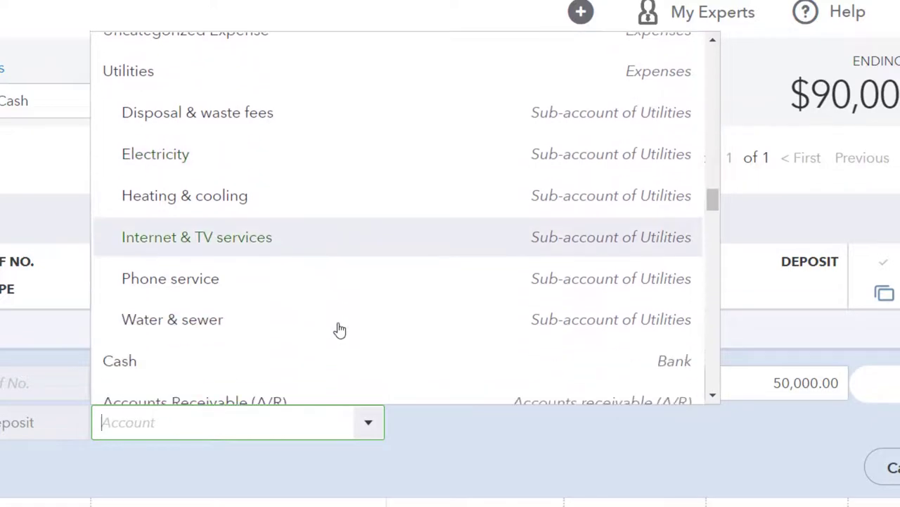
scroll(340, 330, "down", 6)
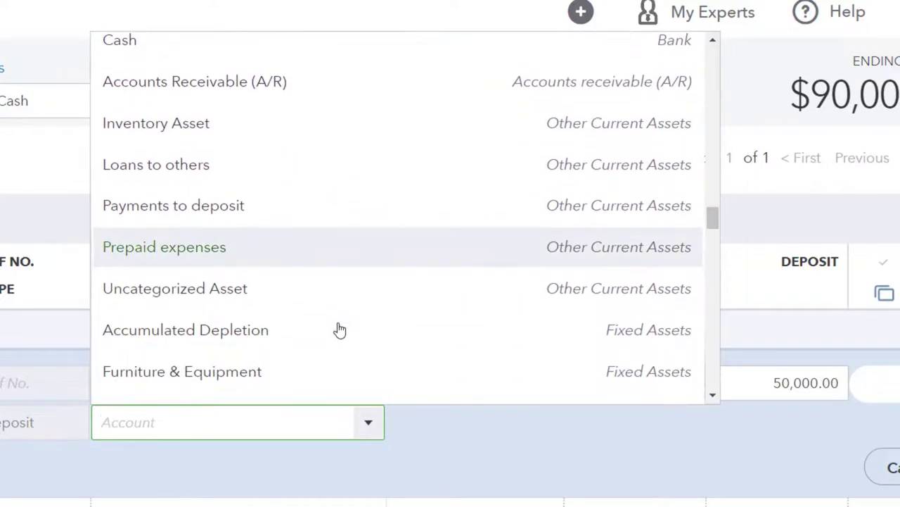
scroll(340, 330, "down", 7)
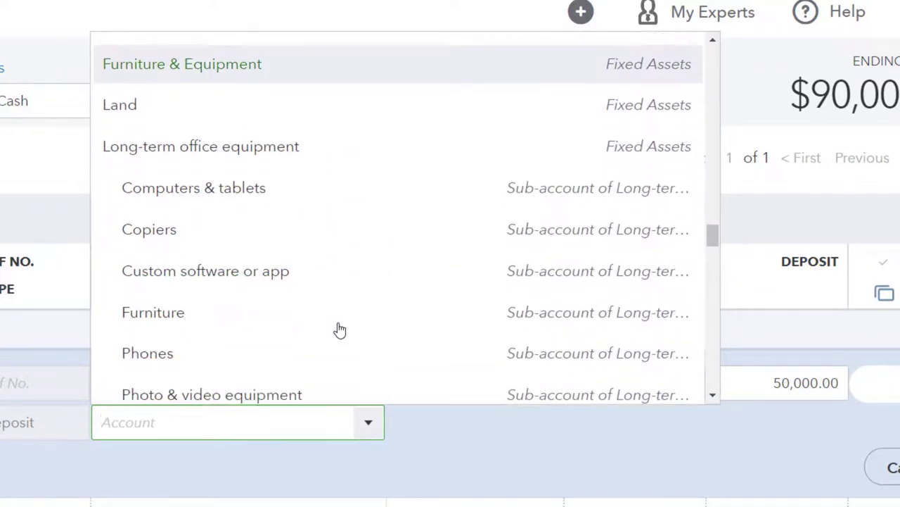
scroll(340, 330, "down", 2)
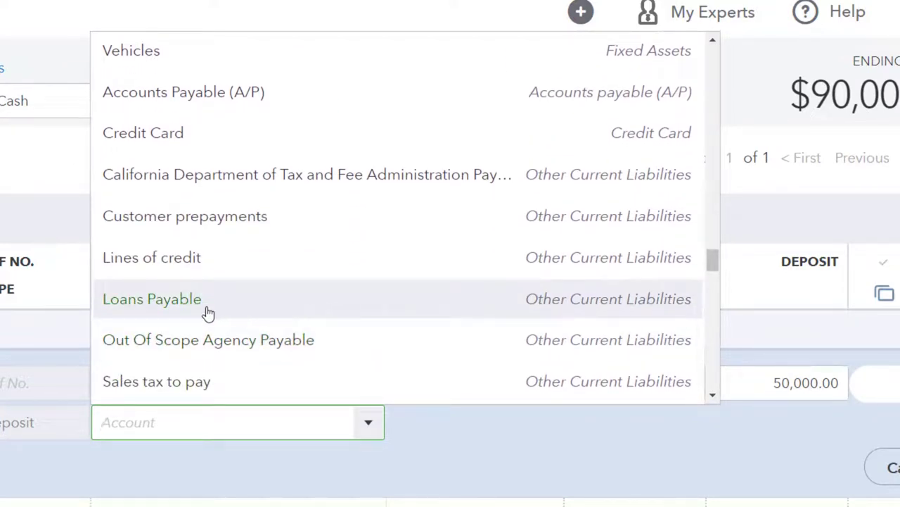
left_click(574, 316)
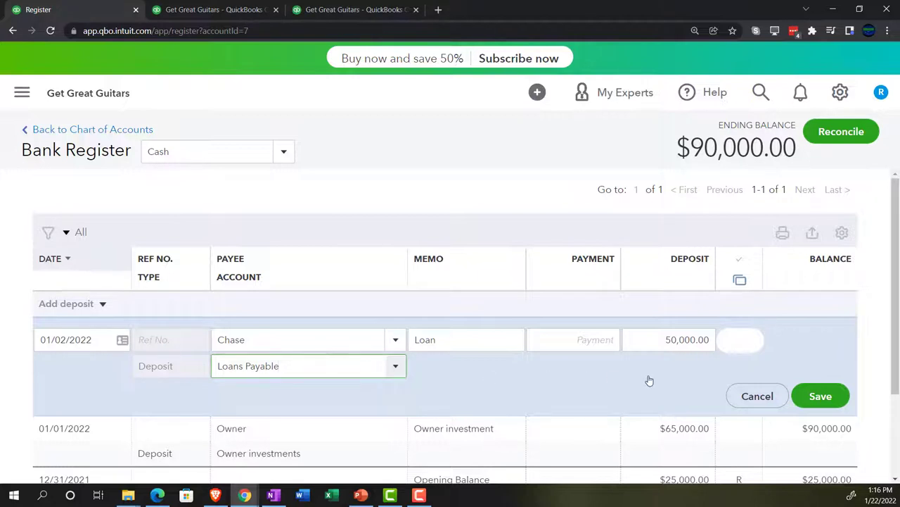
left_click(811, 400)
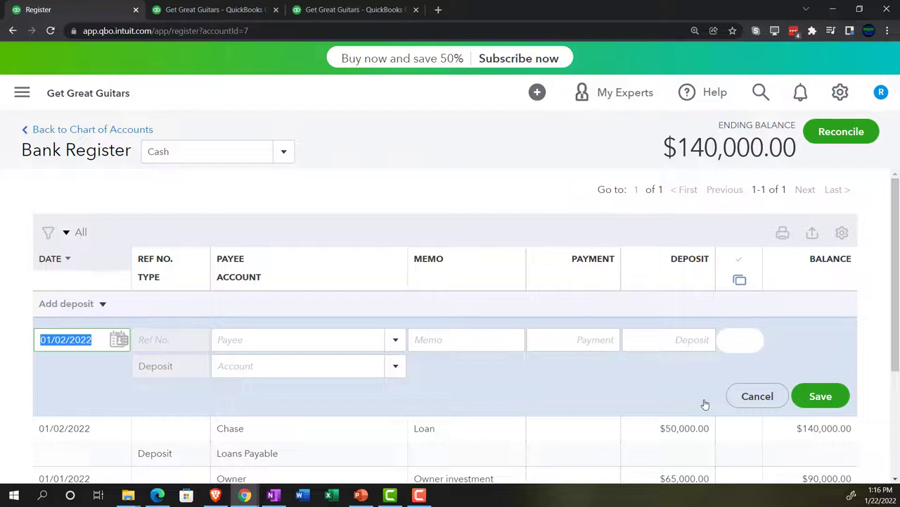
Switch to the Balance Sheet report, rerun it and review the bank accounts section.
left_click(236, 11)
scroll(187, 255, "up", 5)
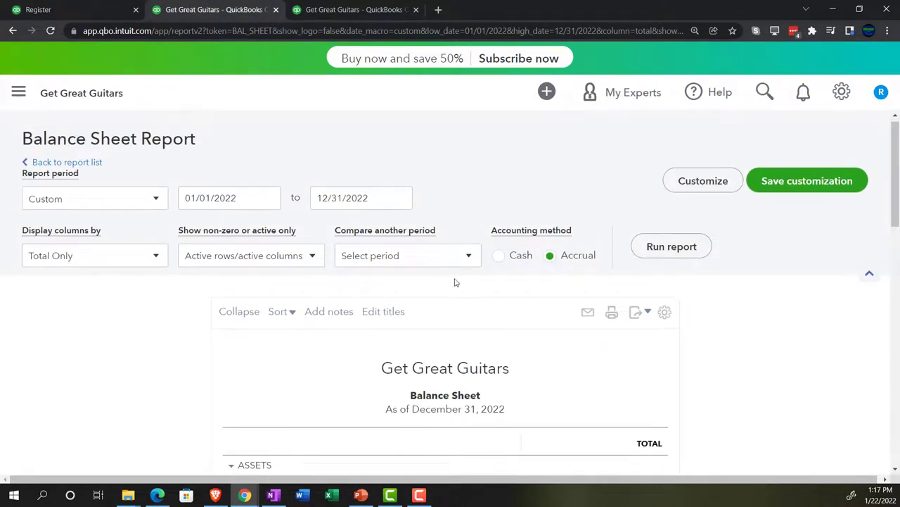
left_click(668, 256)
scroll(668, 257, "down", 3)
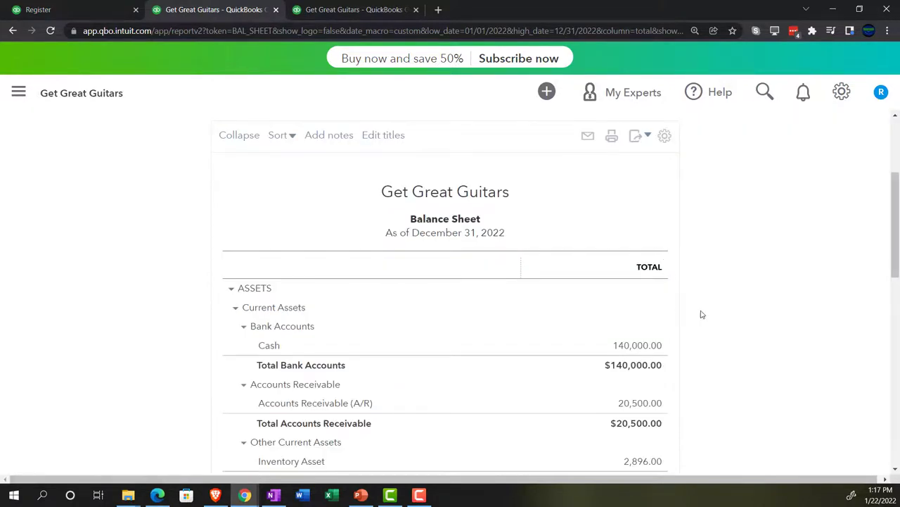
Drill down from the Balance Sheet's Cash amount to its transaction report to check the Chase loan deposit.
key("ctrl+minus")
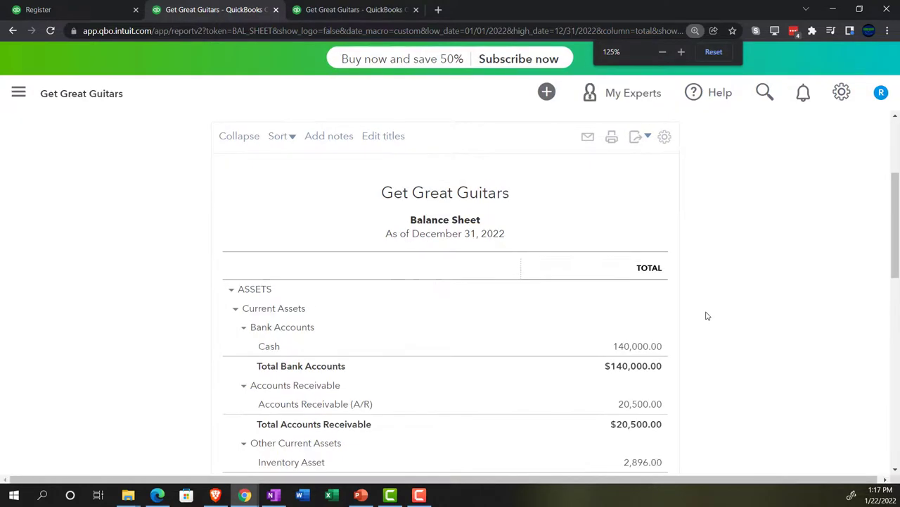
key("ctrl+plus")
key("ctrl+plus")
scroll(707, 316, "down", 1)
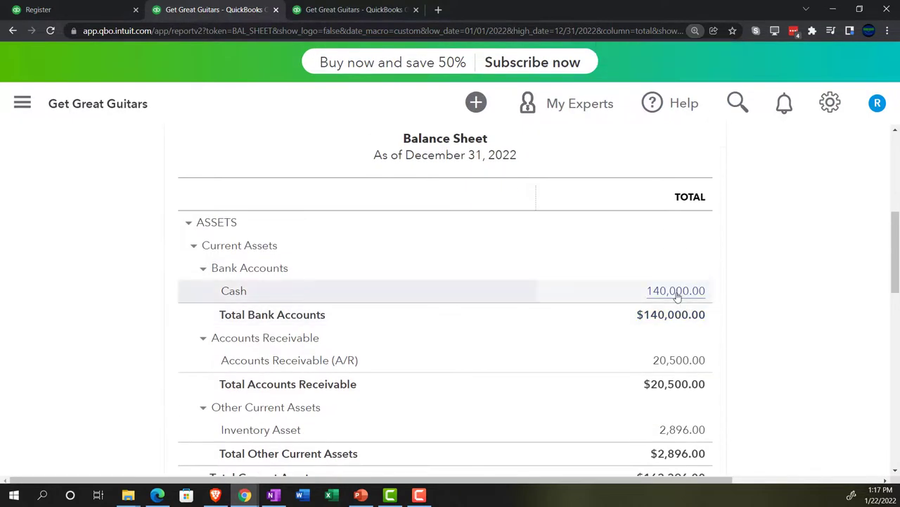
left_click(676, 293)
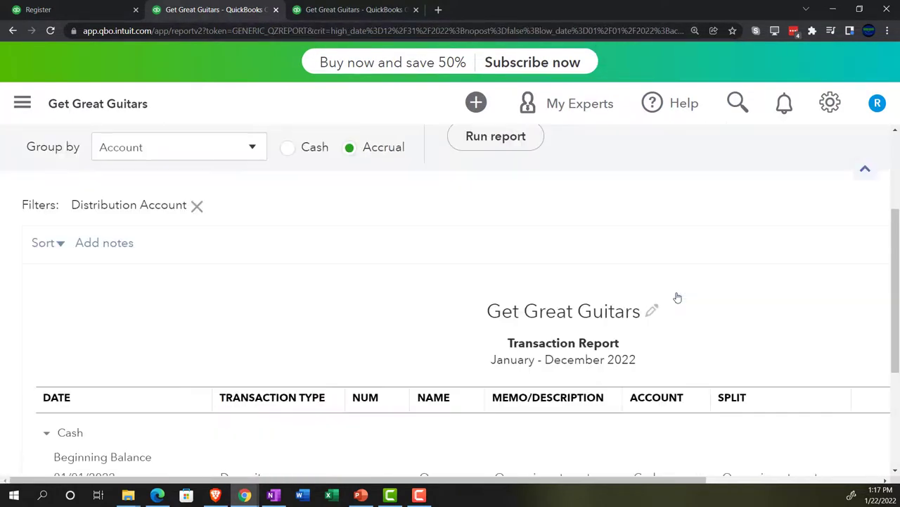
key("ctrl+minus")
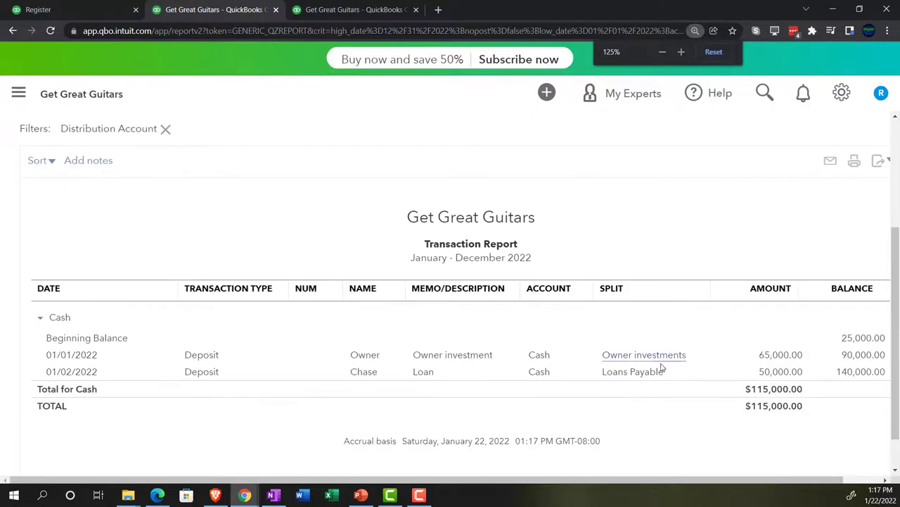
Open the 01/02/2022 Chase deposit from the Cash transaction report, review its lines and memo, and close it.
left_click(772, 373)
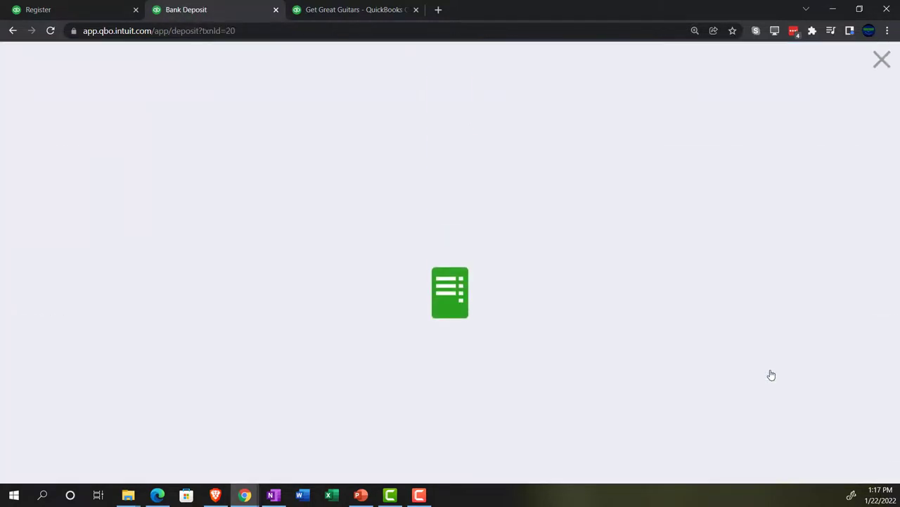
key("ctrl+minus")
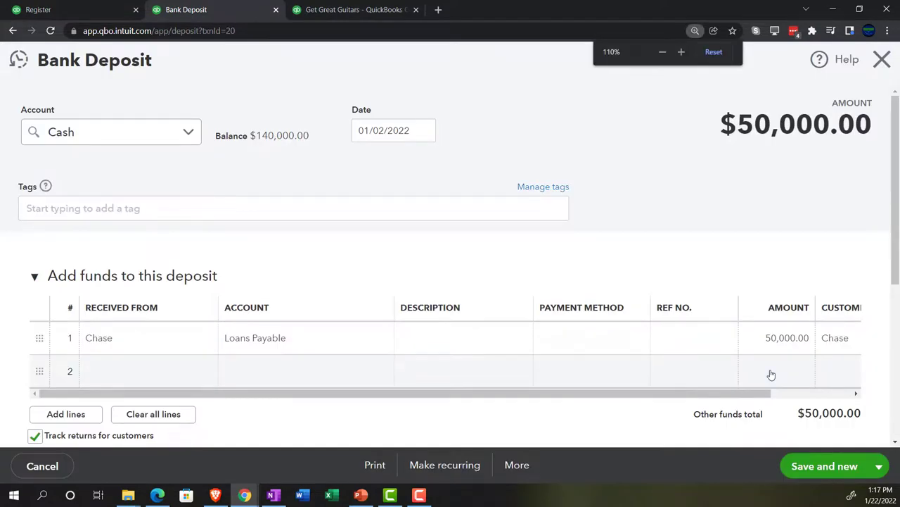
scroll(750, 383, "down", 2)
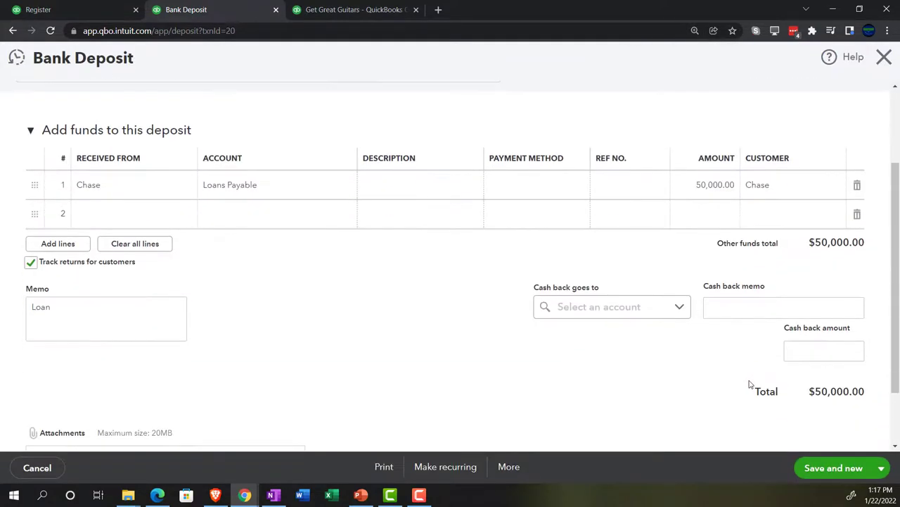
left_click(883, 57)
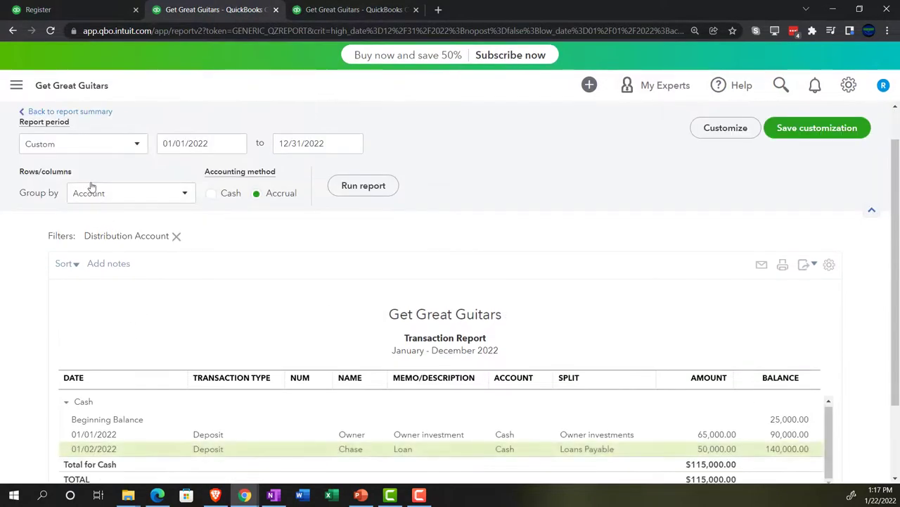
Return to the Balance Sheet summary and review the assets and current liabilities down to Loans Payable.
scroll(89, 176, "up", 1)
scroll(88, 168, "down", 2)
scroll(85, 193, "up", 2)
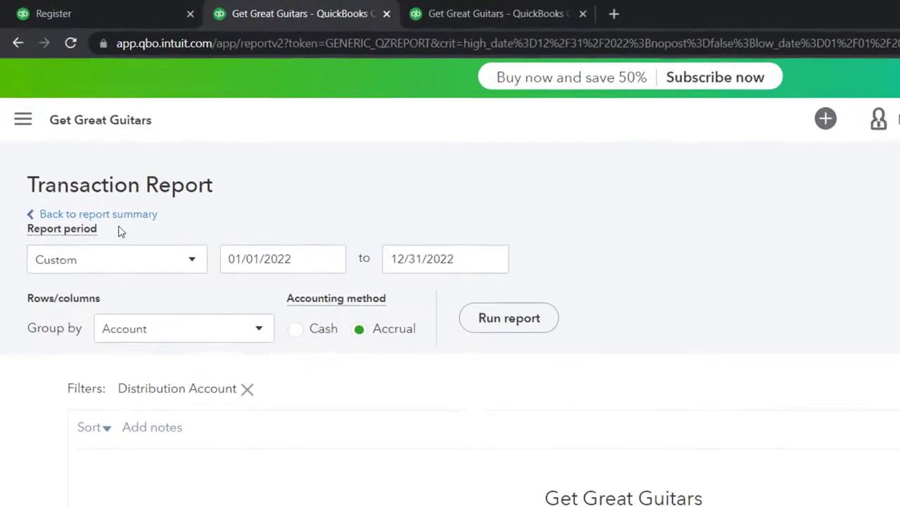
left_click(85, 154)
scroll(223, 365, "down", 4)
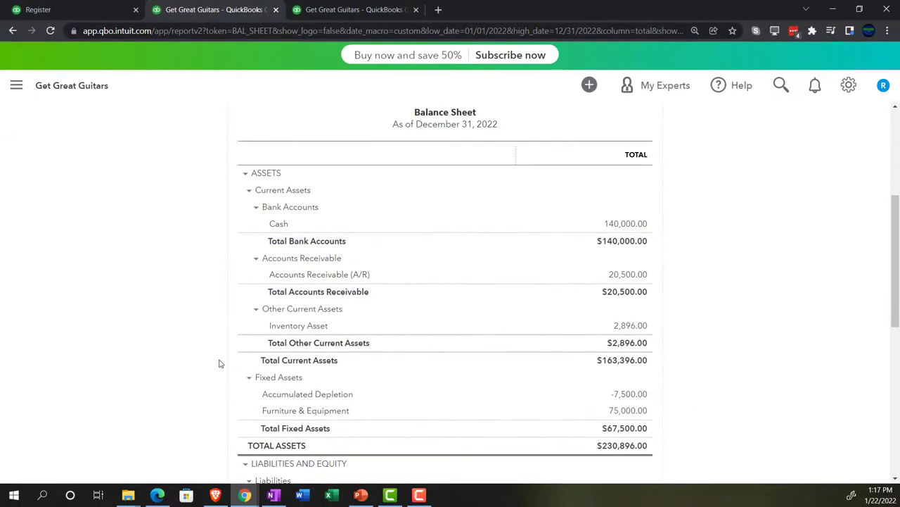
key("ctrl+plus")
scroll(162, 363, "down", 2)
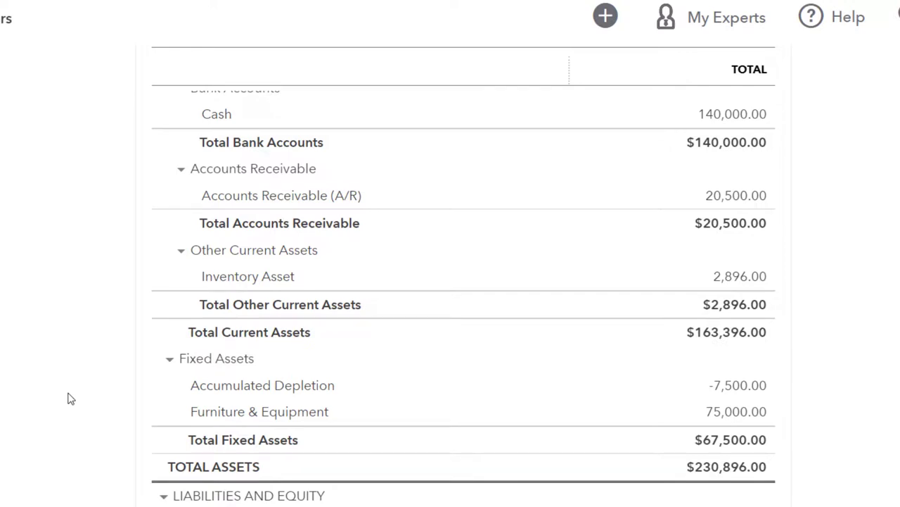
scroll(70, 398, "down", 5)
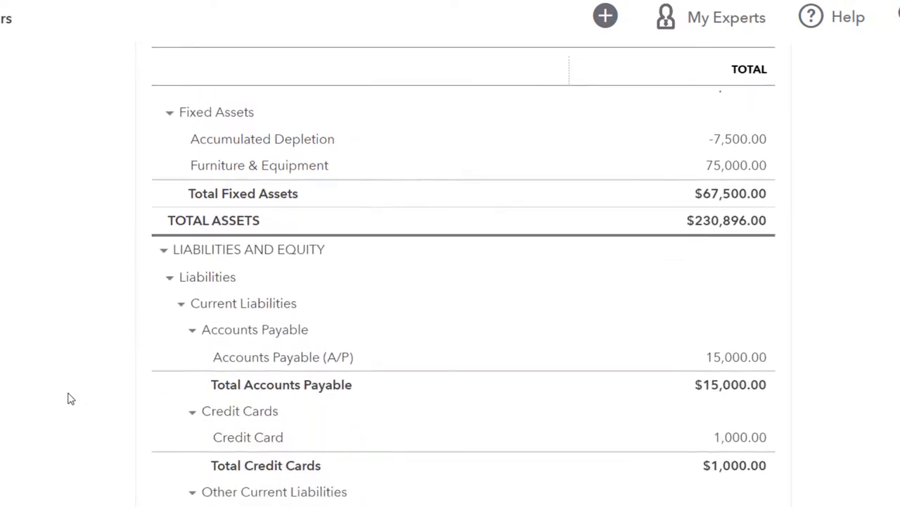
scroll(70, 398, "down", 1)
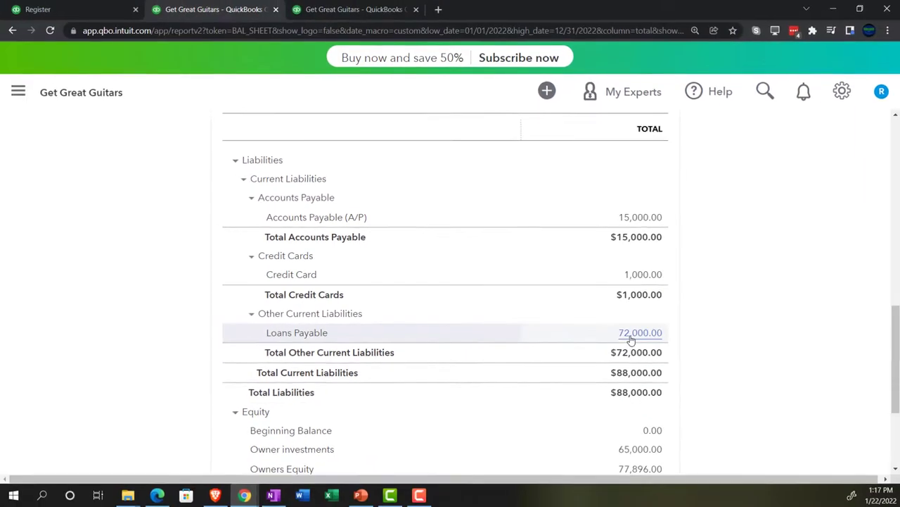
Drill down into the Loans Payable amount to check the Chase deposit, and return to the Balance Sheet.
left_click(631, 338)
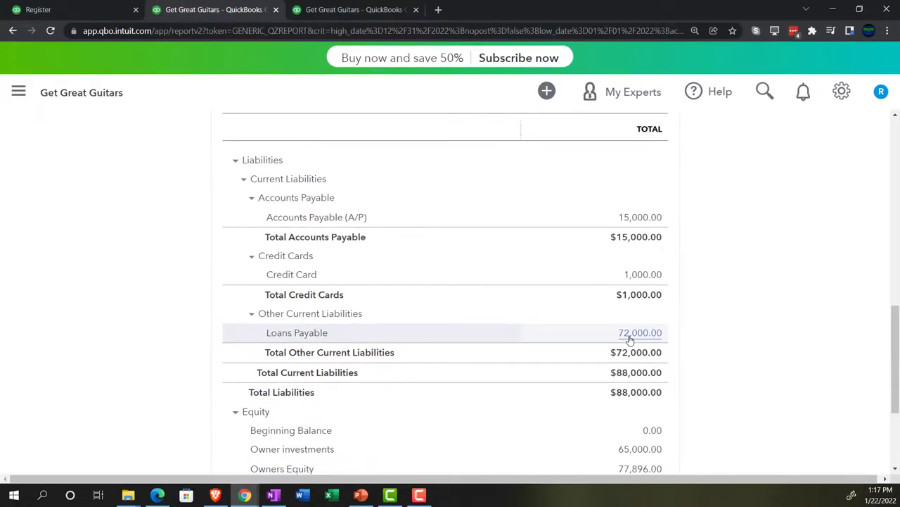
scroll(630, 340, "down", 1)
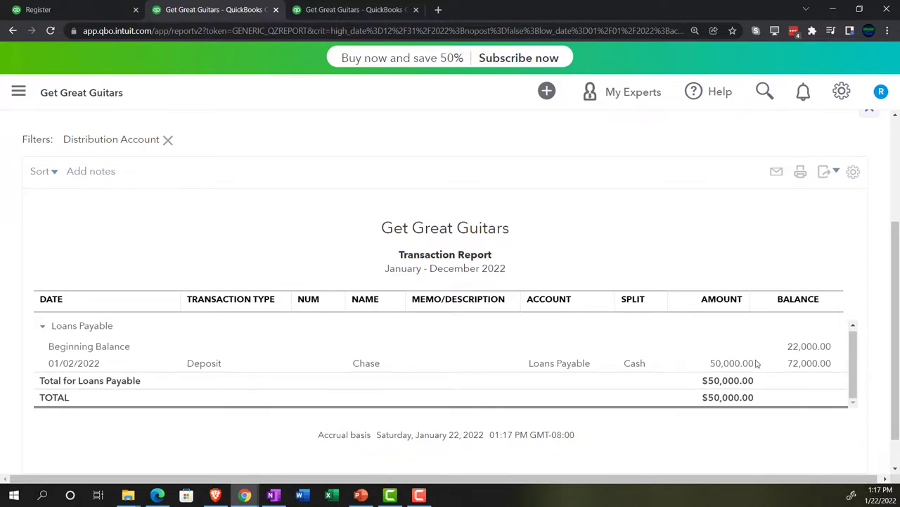
scroll(170, 278, "up", 3)
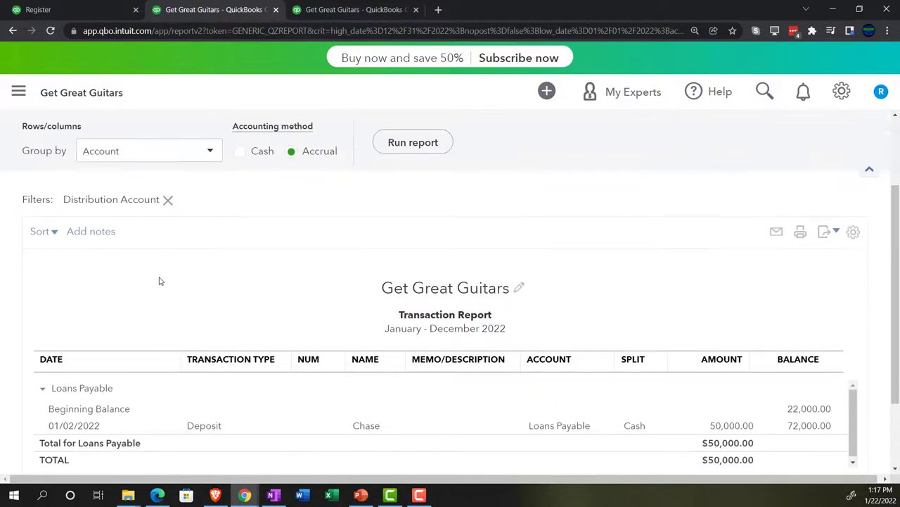
left_click(109, 170)
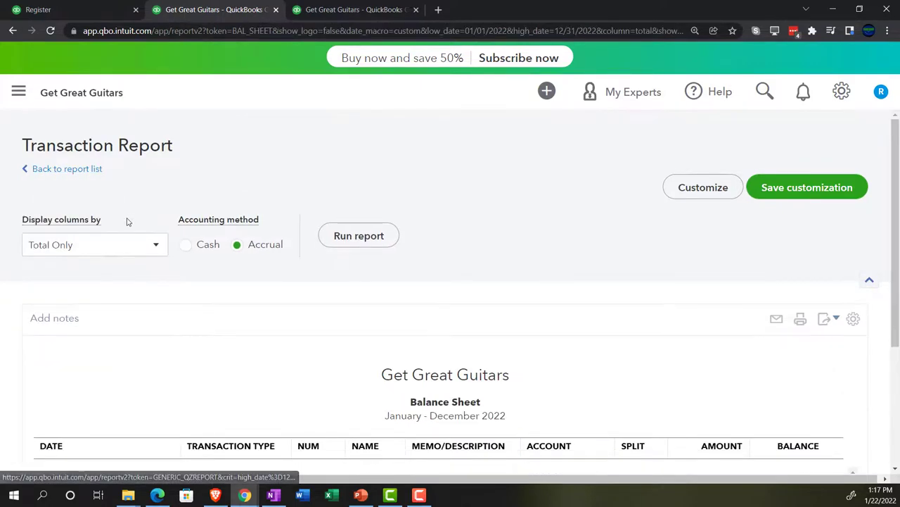
Switch to the Trial Balance report and rerun it for 01/01/2022 to 12/31/2022.
left_click(319, 8)
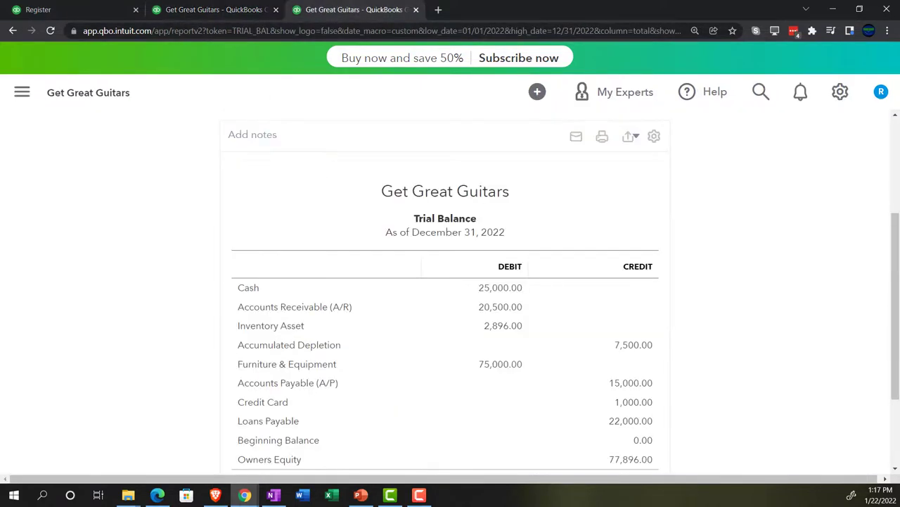
scroll(441, 300, "up", 3)
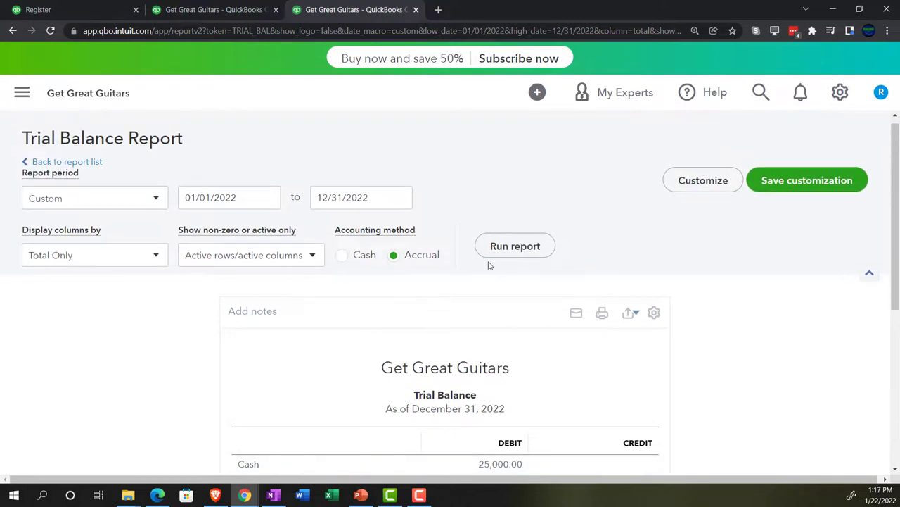
left_click(497, 247)
scroll(187, 370, "down", 3)
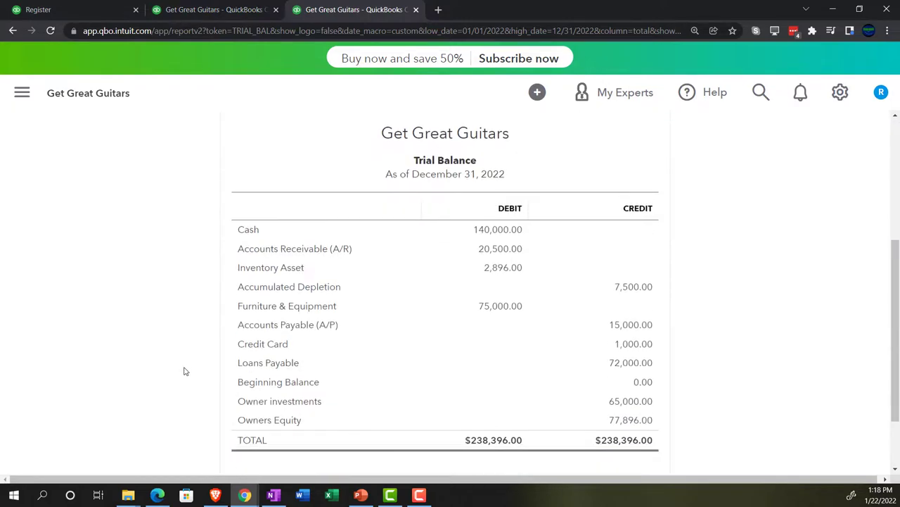
Examine the Trial Balance's report period, account balances from Cash to Owners Equity, and debit and credit totals.
key("ctrl+plus")
key("ctrl+plus")
scroll(128, 349, "down", 2)
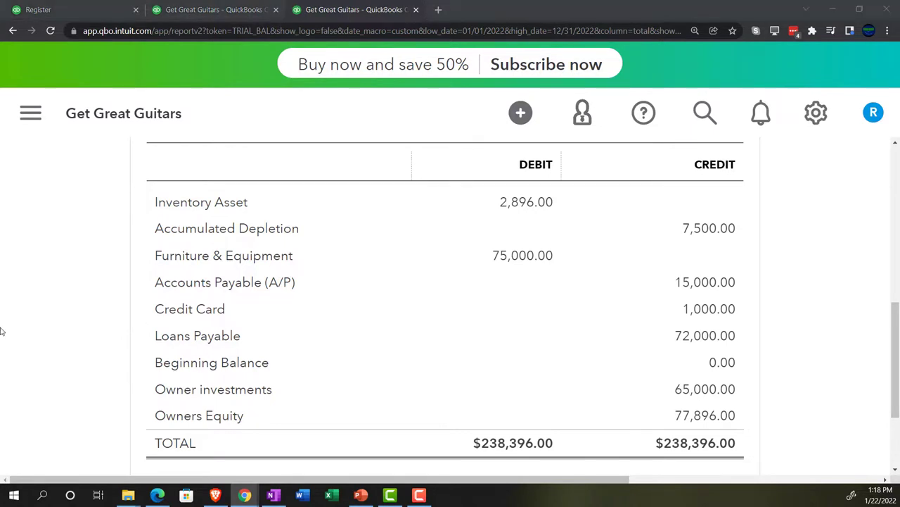
scroll(71, 317, "up", 2)
scroll(70, 316, "down", 2)
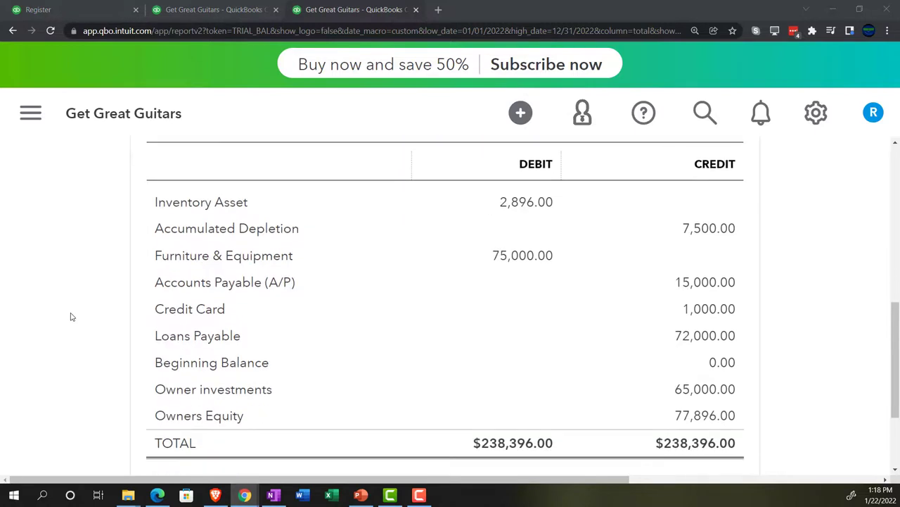
scroll(70, 317, "up", 2)
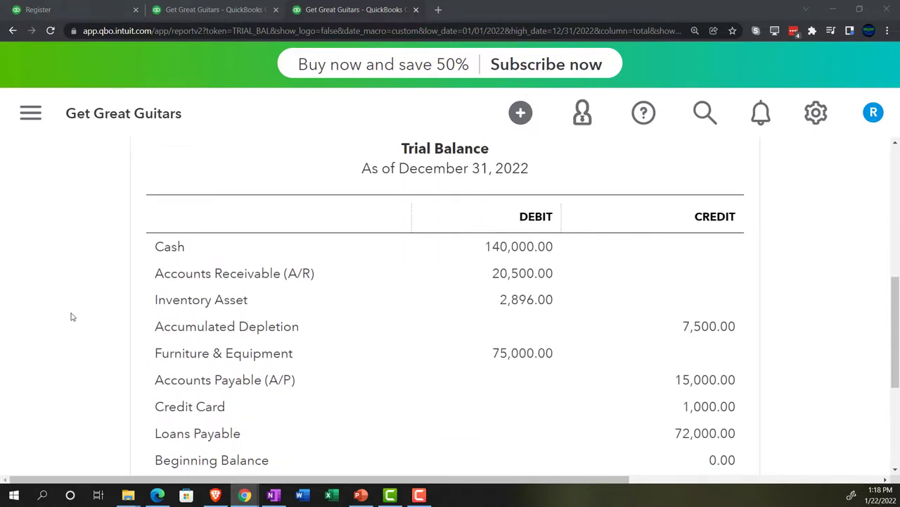
key("ctrl+minus")
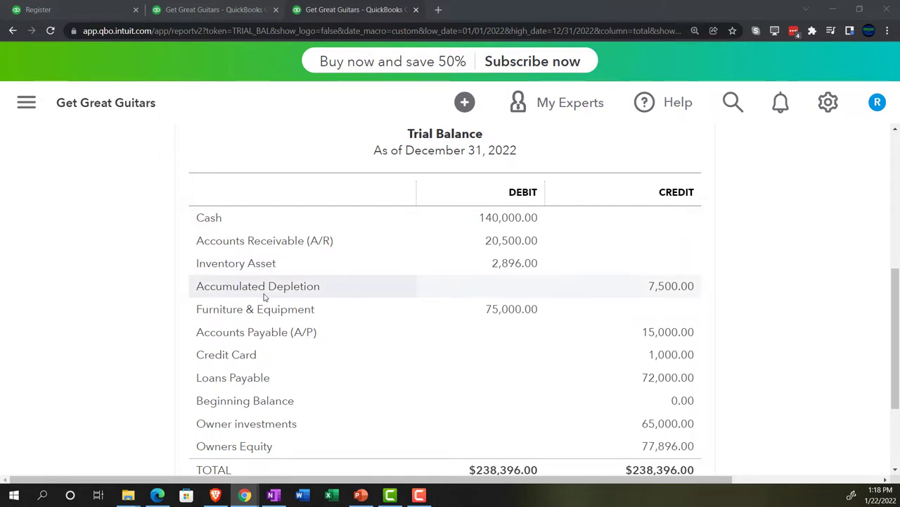
scroll(163, 297, "down", 2)
scroll(164, 297, "up", 2)
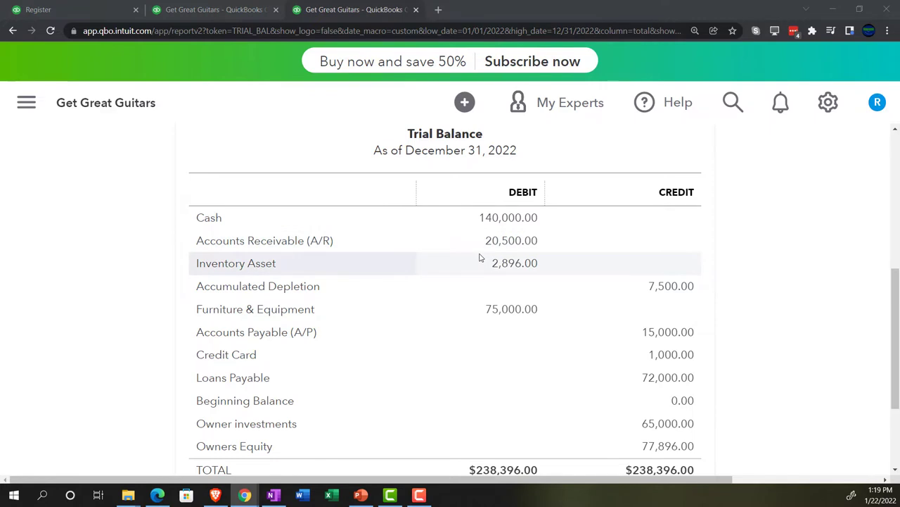
scroll(479, 257, "up", 5)
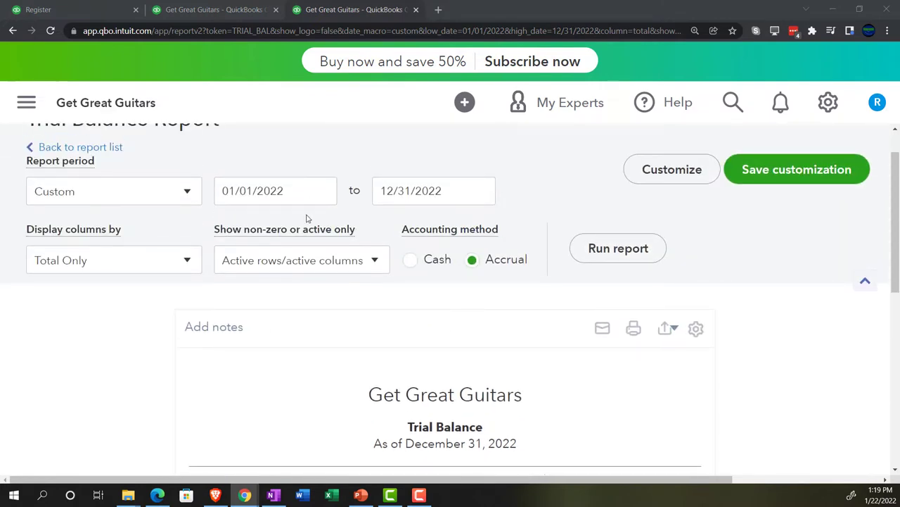
scroll(321, 342, "down", 1)
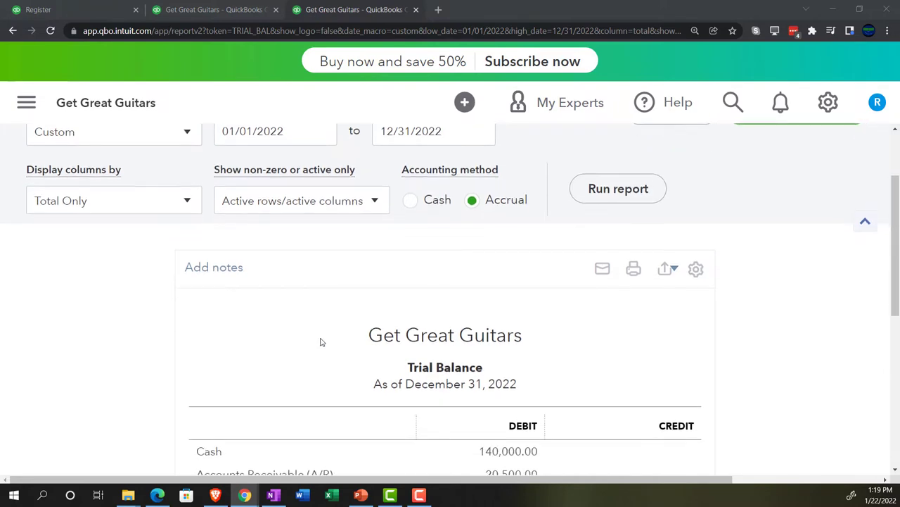
scroll(320, 342, "down", 4)
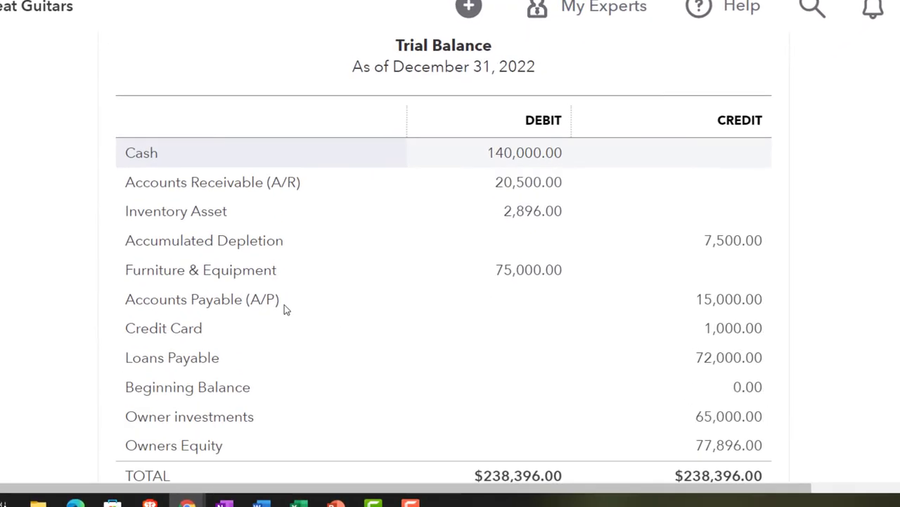
scroll(284, 305, "down", 2)
scroll(284, 305, "up", 2)
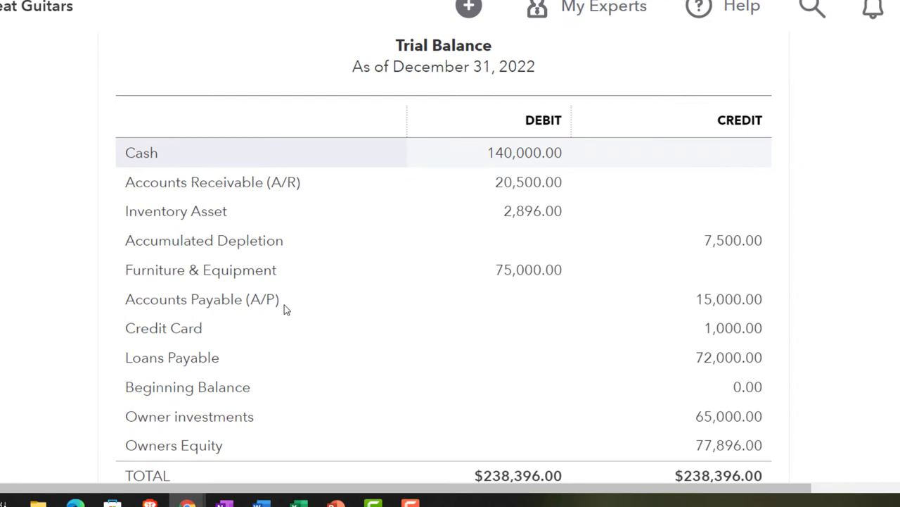